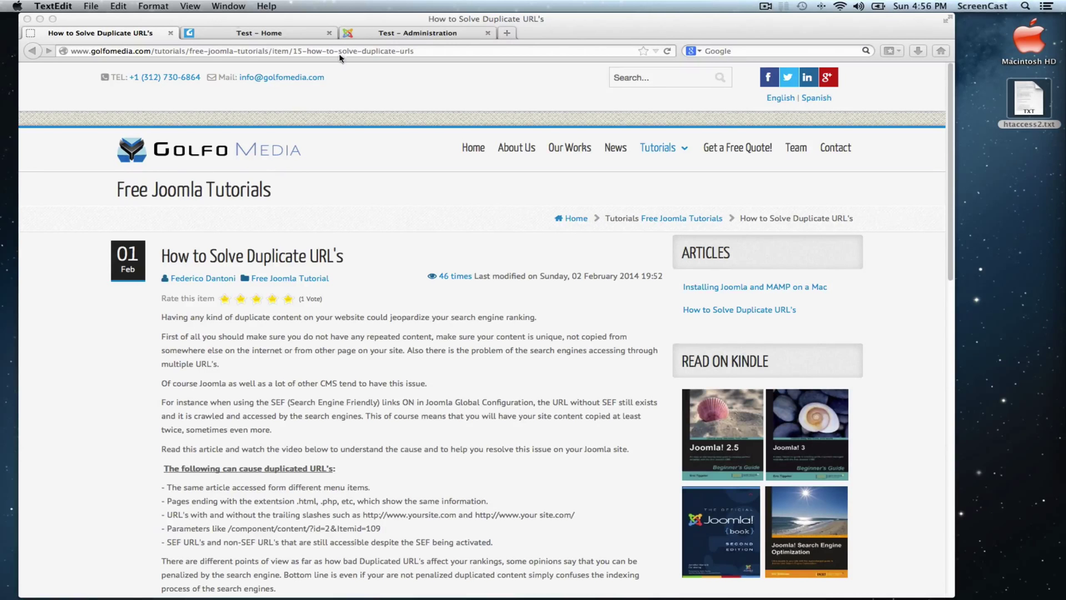
# Check the Test – Home and Joomla admin tabs, then scroll the duplicate URL article to its Nibbler link.
pyautogui.click(212, 35)
pyautogui.click(404, 37)
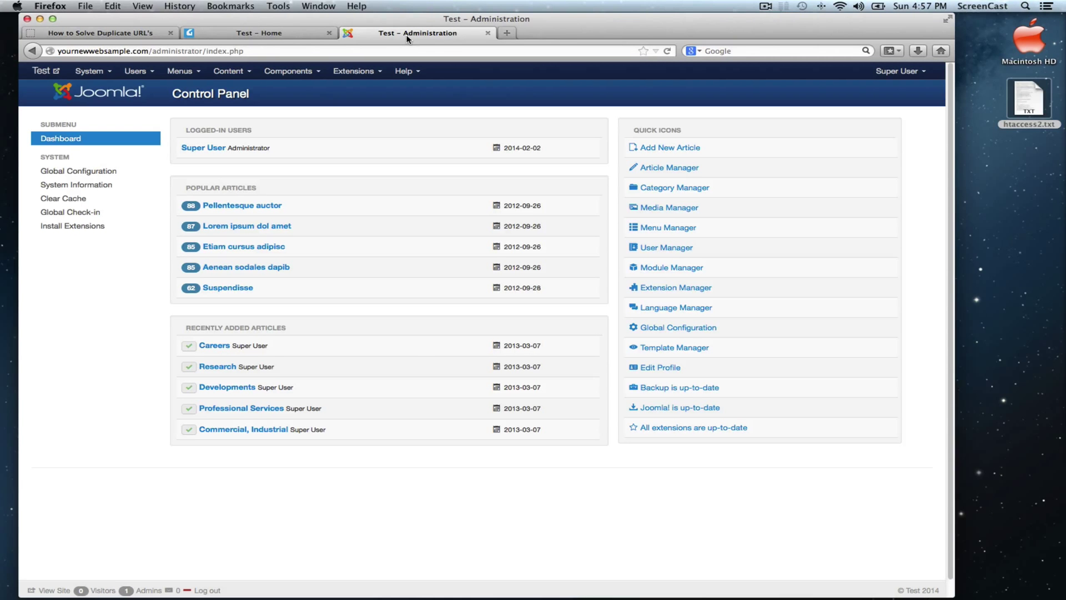
pyautogui.click(75, 32)
pyautogui.scroll(-5, 422, 369)
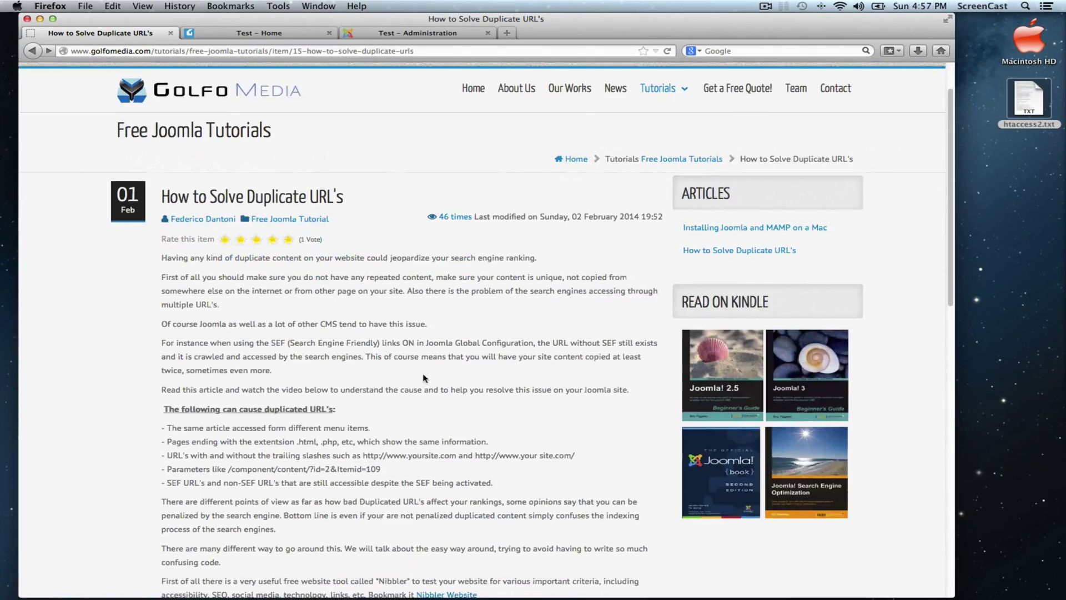
pyautogui.scroll(-1, 425, 378)
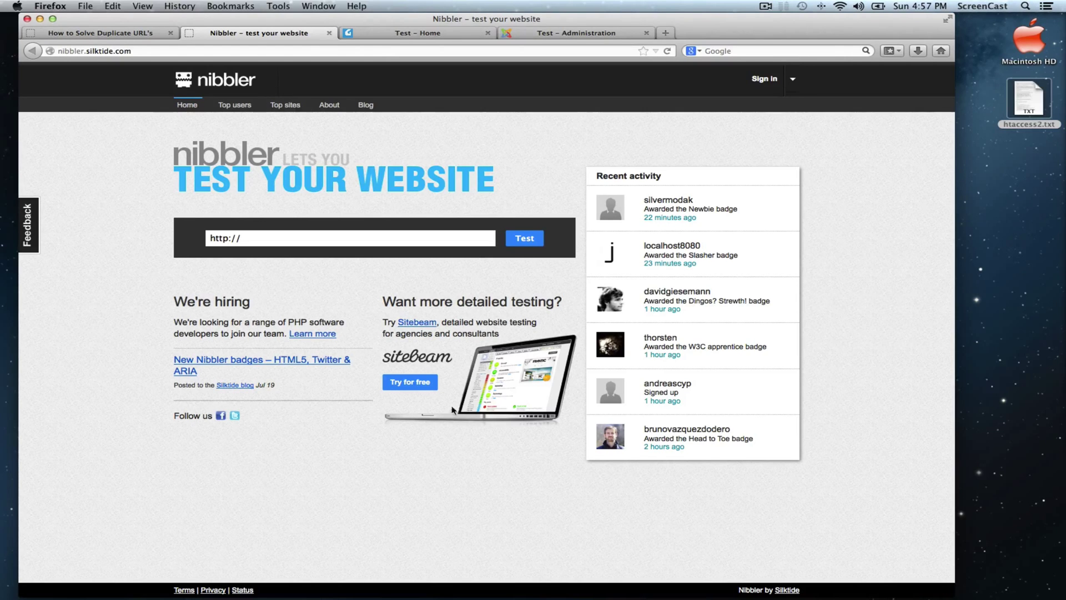
pyautogui.click(256, 235)
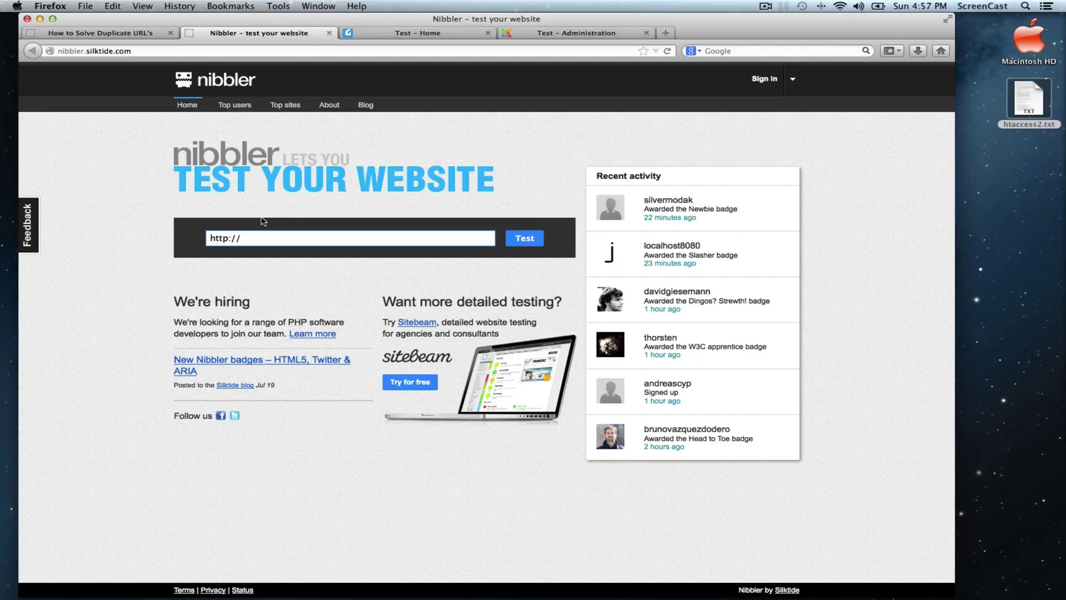
pyautogui.write('w')
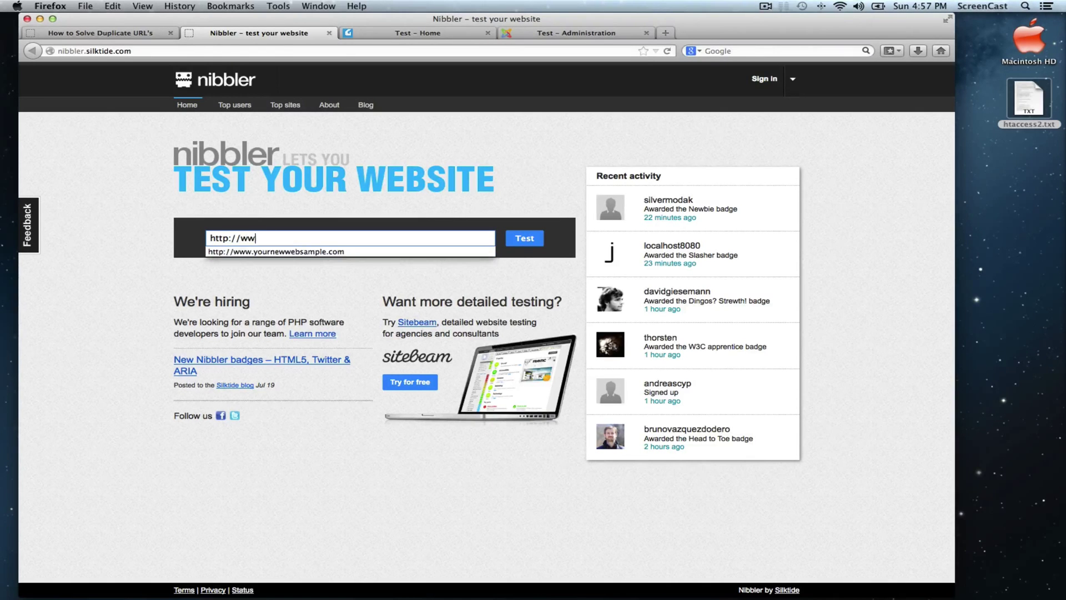
pyautogui.write('w')
pyautogui.press('Down')
pyautogui.press('Return')
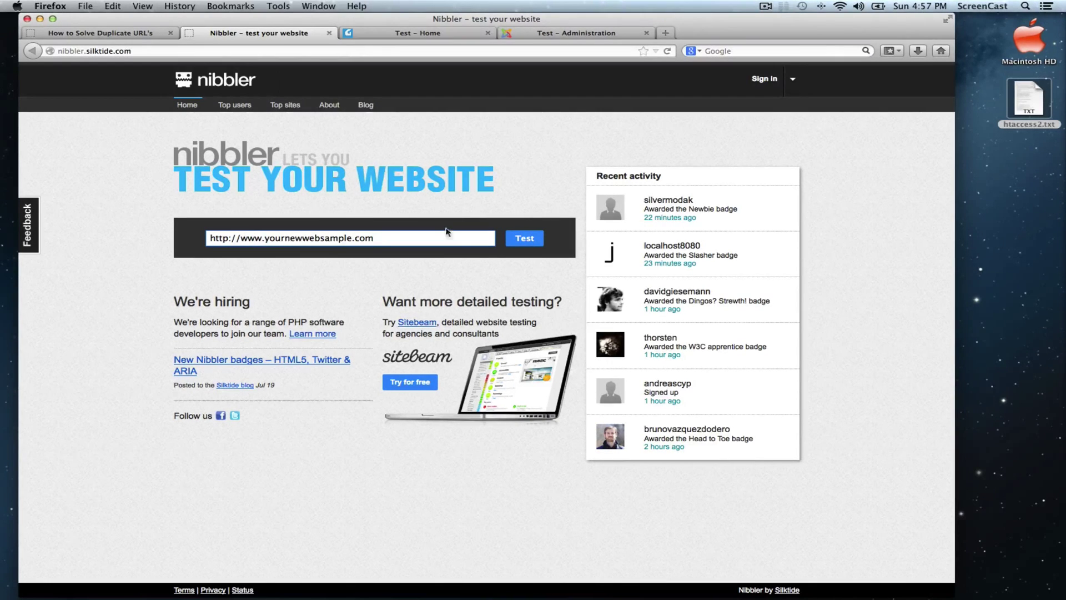
pyautogui.click(525, 238)
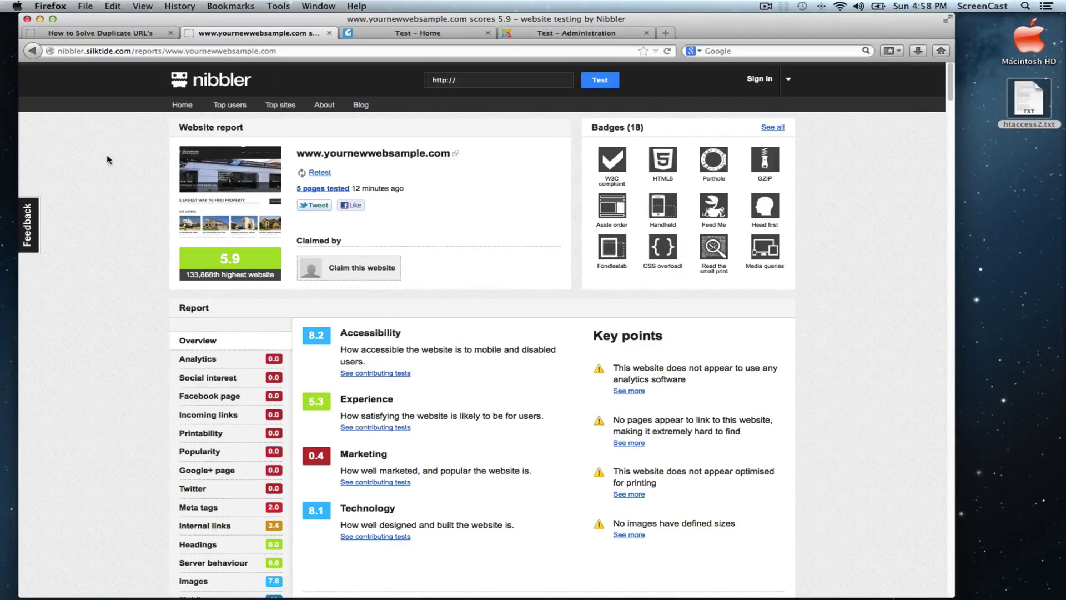
# Show the Server behaviour section's extra detail listing the trailing-slash duplicate pages.
pyautogui.scroll(-5, 111, 156)
pyautogui.scroll(-6, 111, 156)
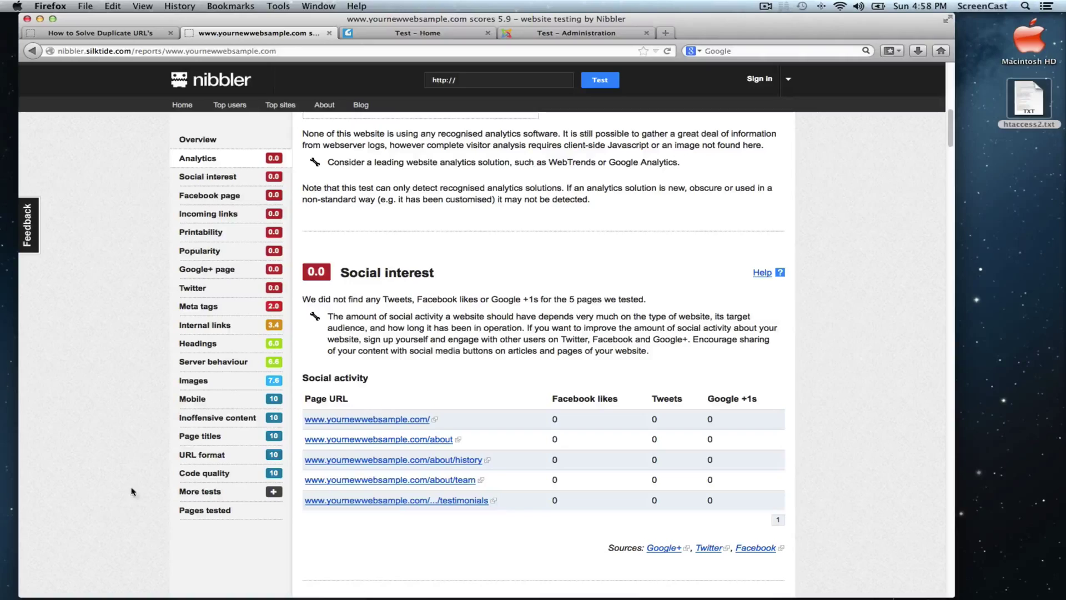
pyautogui.click(212, 363)
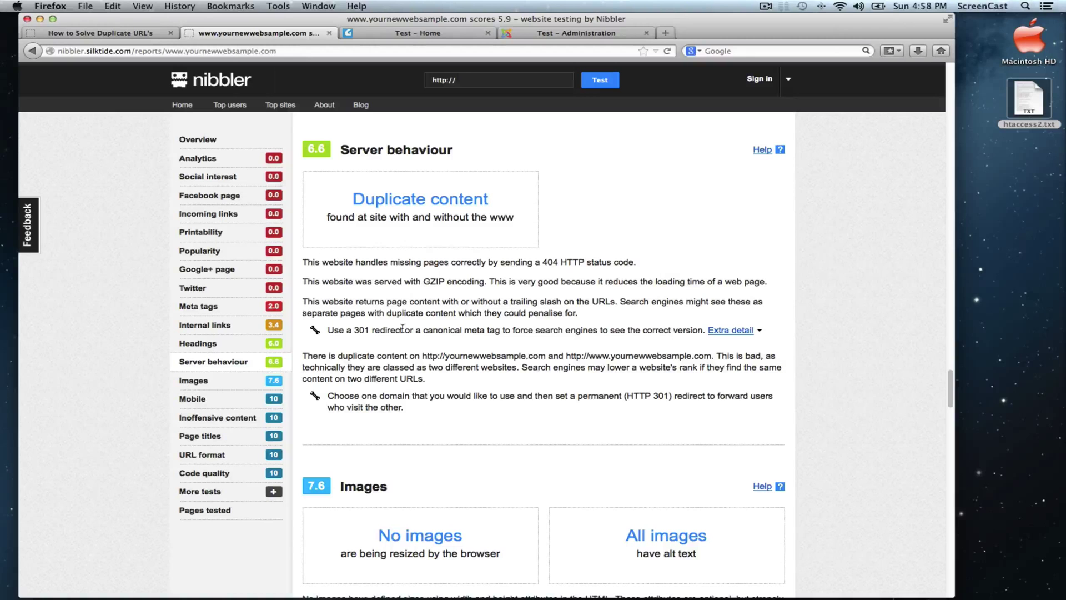
pyautogui.click(731, 330)
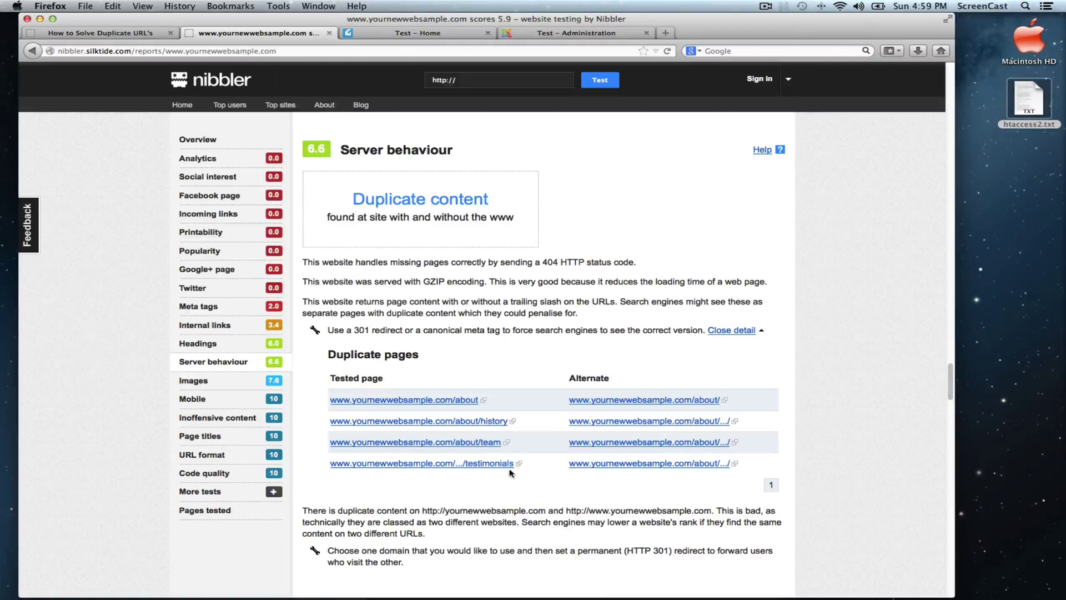
pyautogui.scroll(-1, 510, 474)
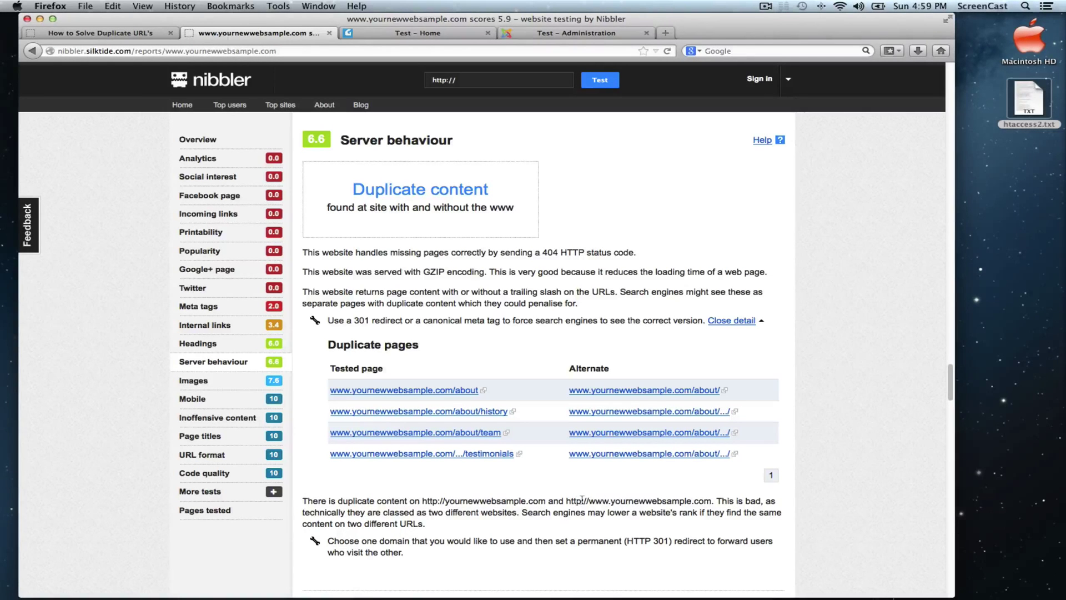
pyautogui.scroll(1, 603, 499)
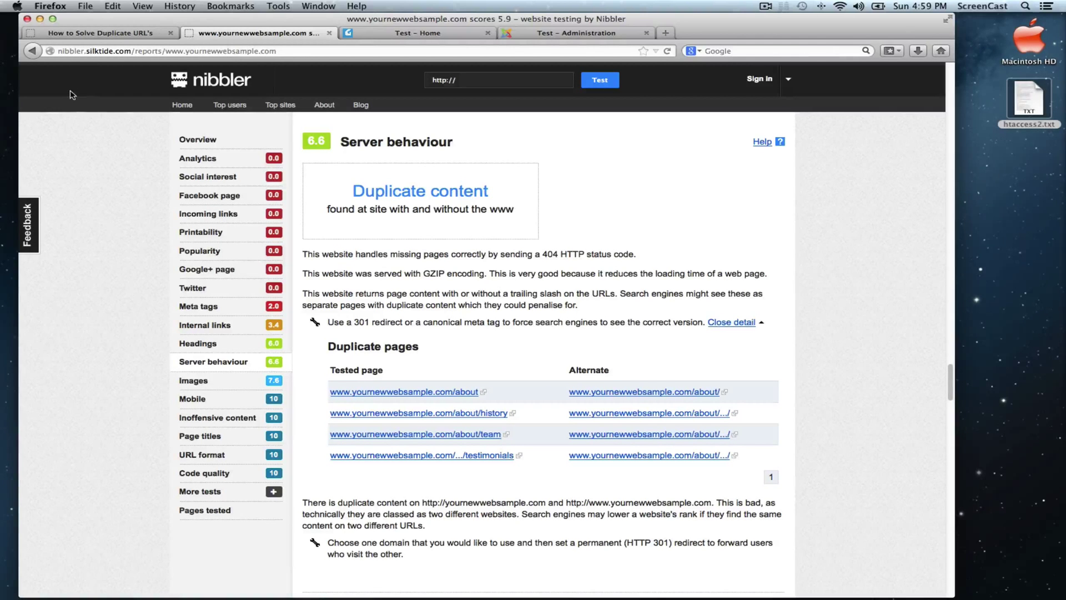
# Download the Canonical for Joomla! 3 plugin zip from the tutorial's linked page.
pyautogui.click(84, 35)
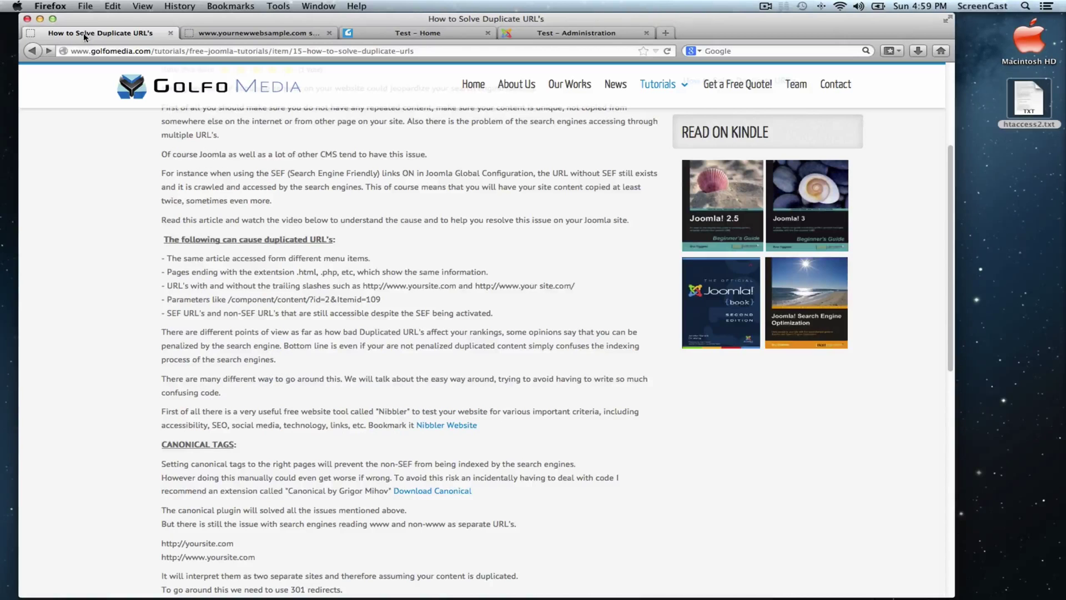
pyautogui.scroll(-2, 284, 290)
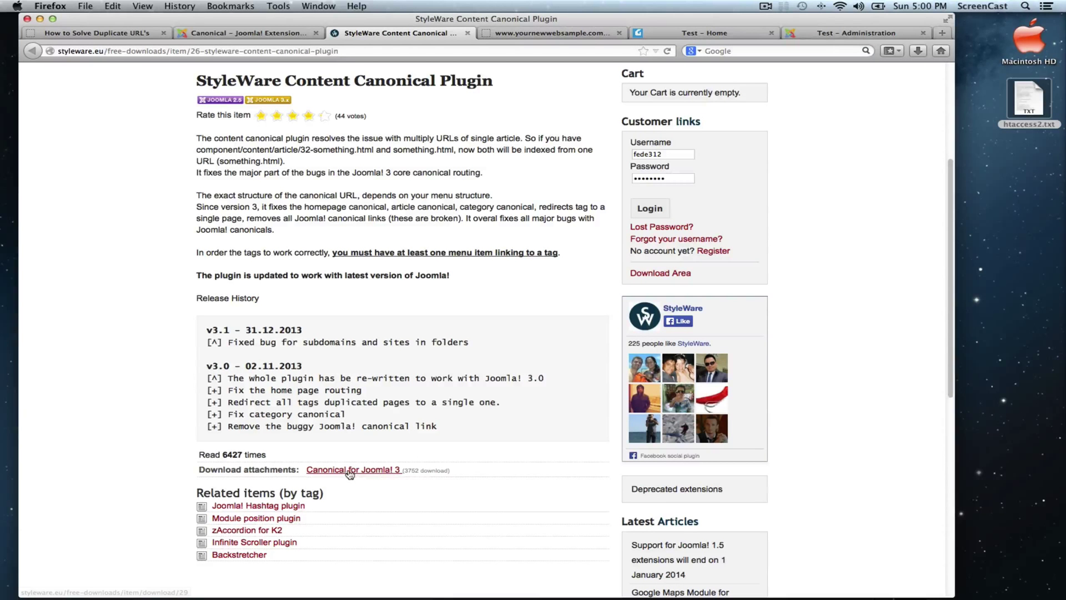
pyautogui.click(348, 470)
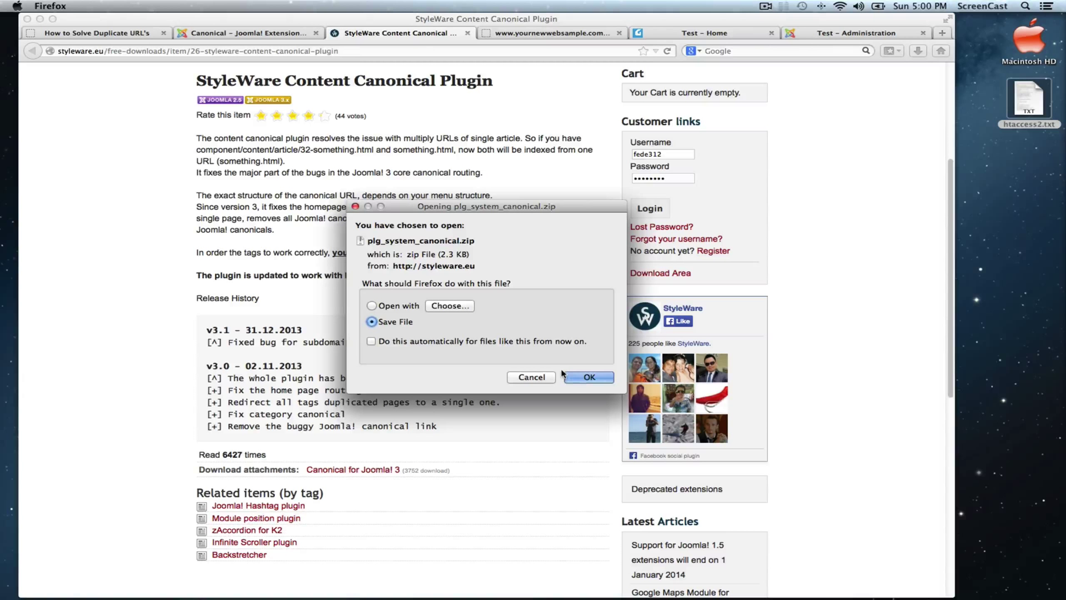
pyautogui.click(584, 379)
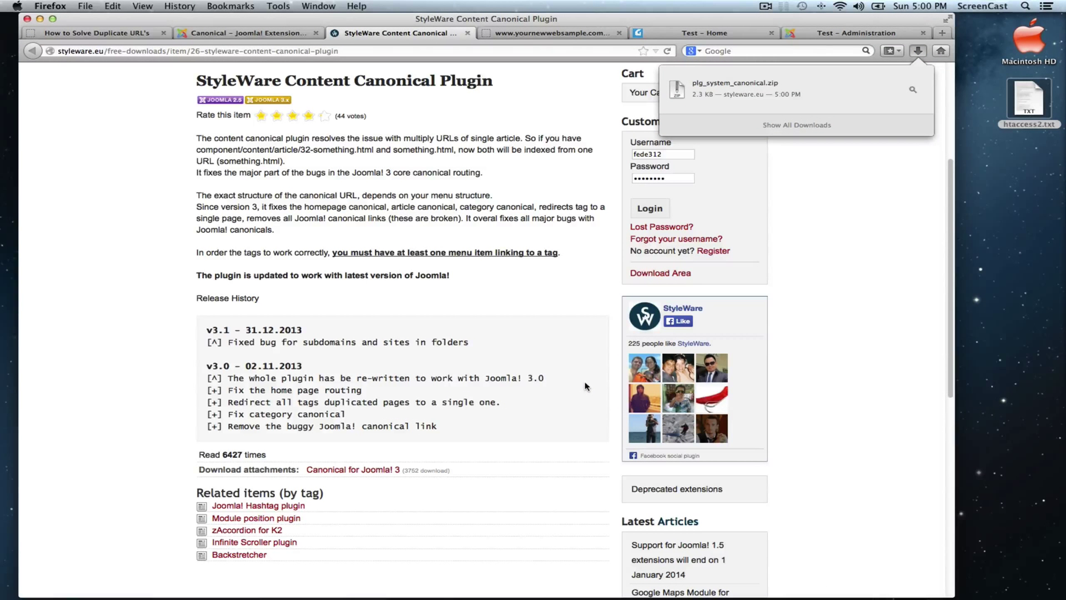
# Move plg_system_canonical.zip from Downloads to the desktop and close the StyleWare plugin page.
pyautogui.moveTo(816, 593)
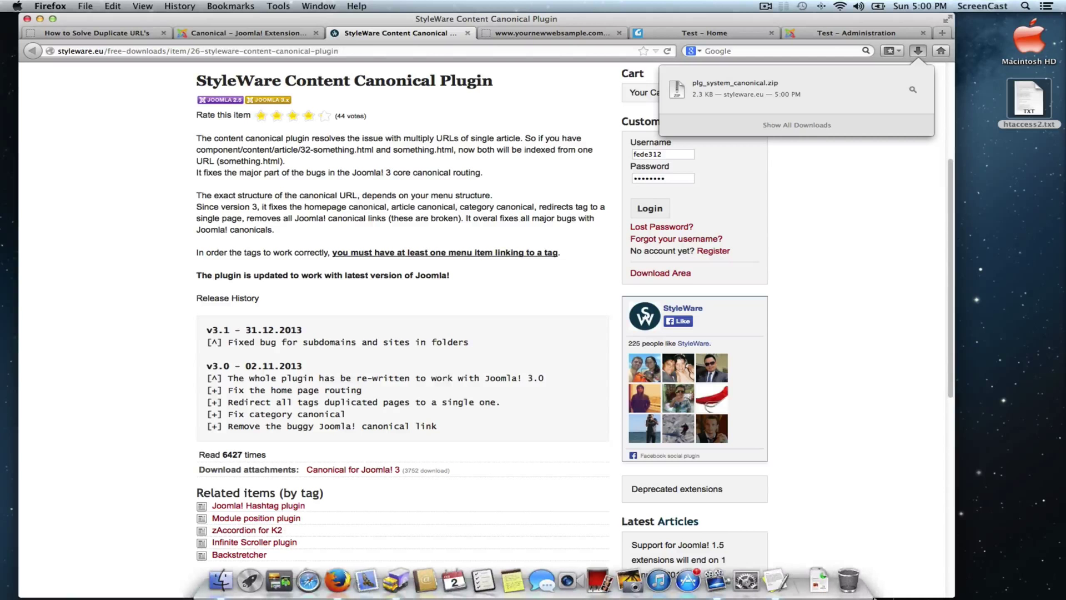
pyautogui.click(819, 590)
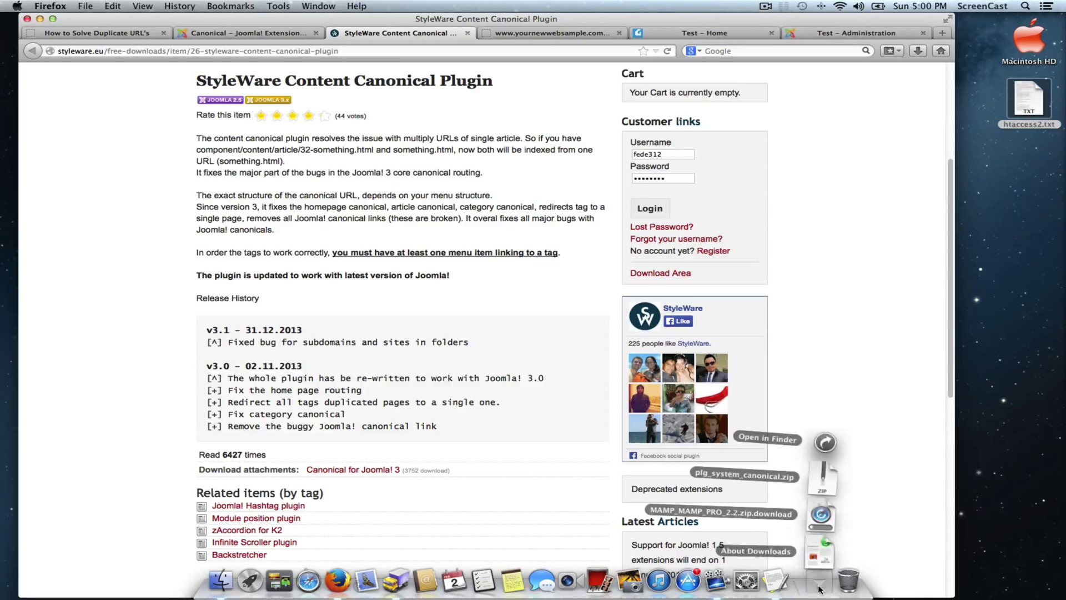
pyautogui.moveTo(821, 476); pyautogui.dragTo(1035, 210)
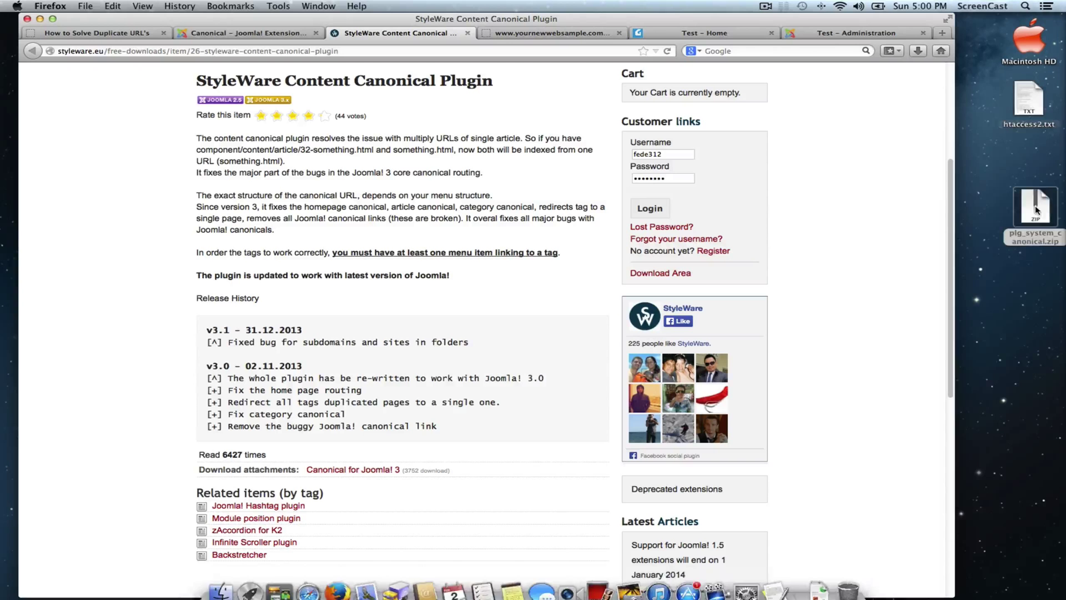
pyautogui.click(467, 33)
# Upload and install plg_system_canonical.zip from the Desktop via Joomla's Extension Manager.
pyautogui.click(461, 33)
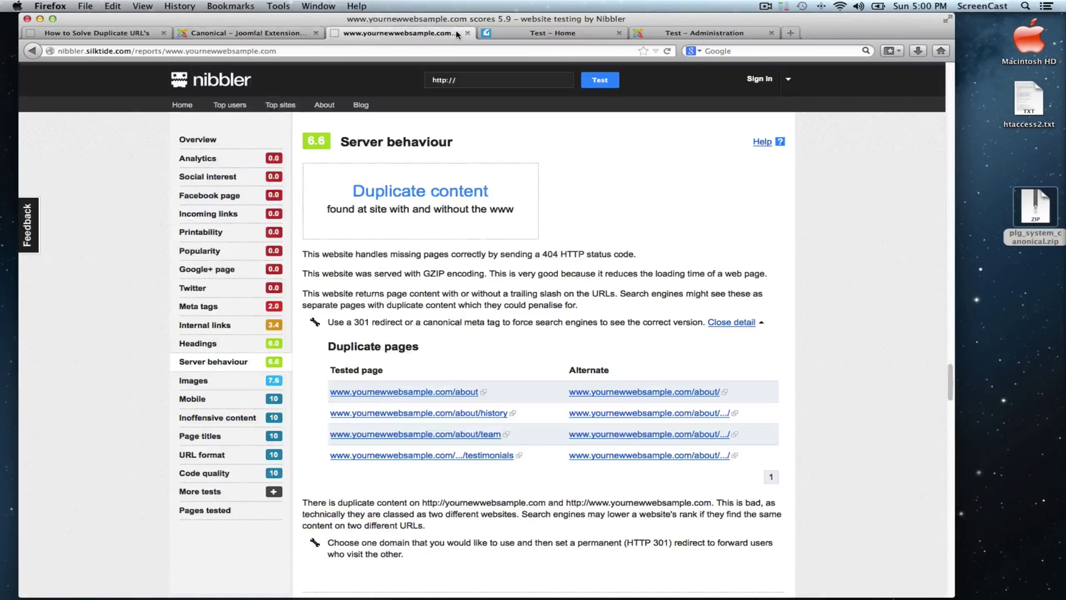
pyautogui.click(315, 32)
pyautogui.click(417, 33)
pyautogui.click(525, 35)
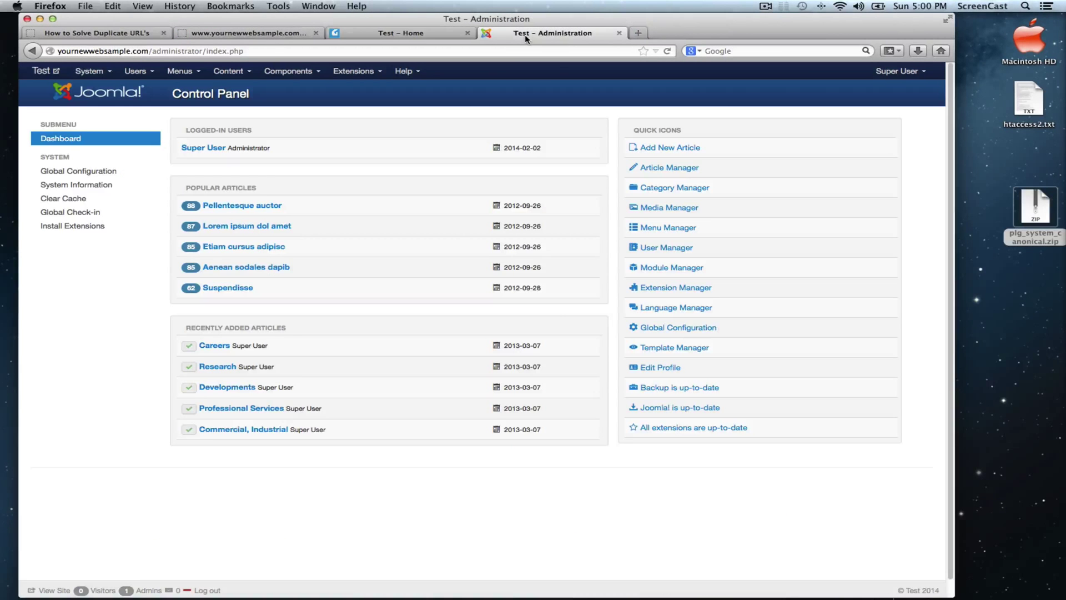
pyautogui.click(369, 72)
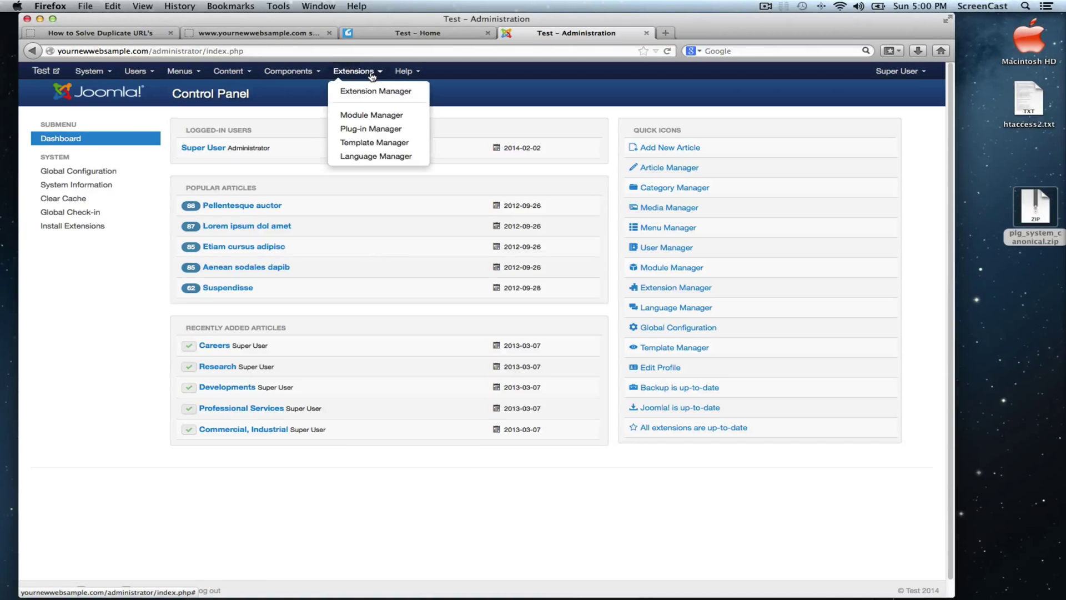
pyautogui.click(368, 91)
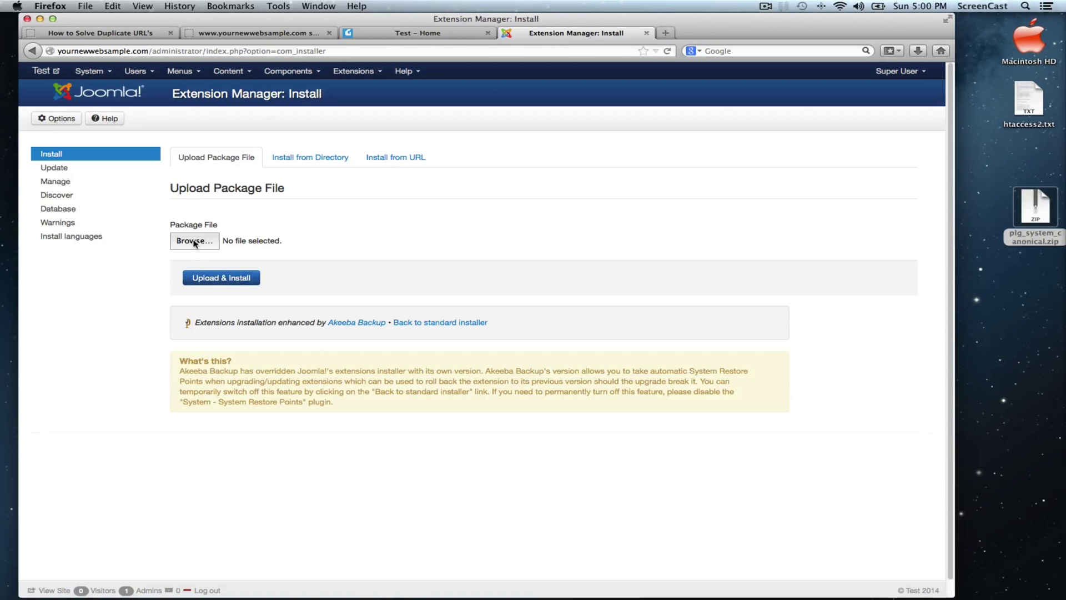
pyautogui.click(195, 242)
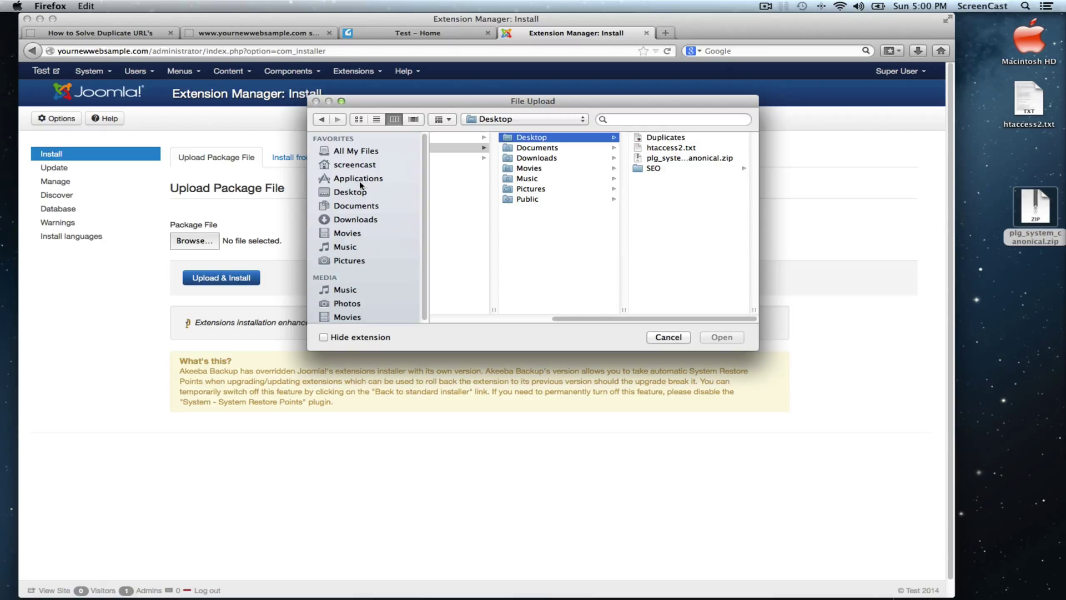
pyautogui.click(359, 195)
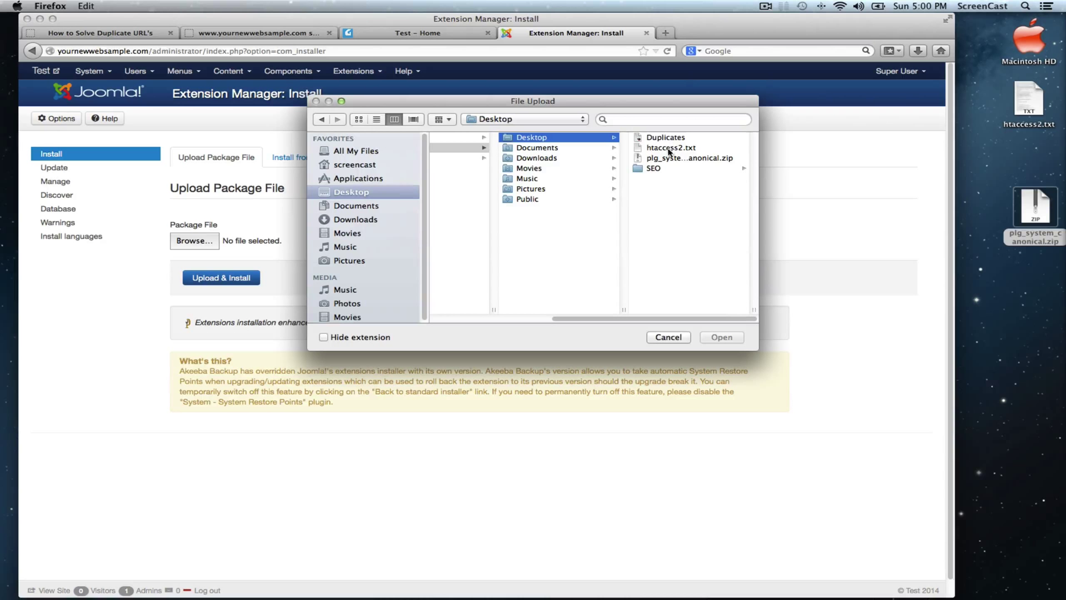
pyautogui.click(684, 158)
pyautogui.click(721, 337)
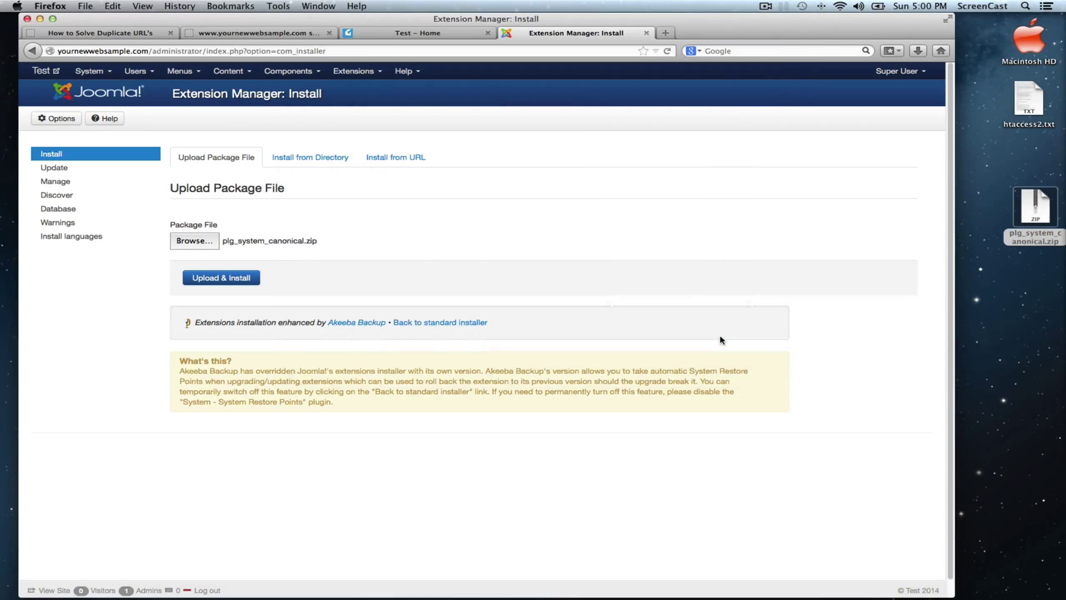
pyautogui.click(223, 281)
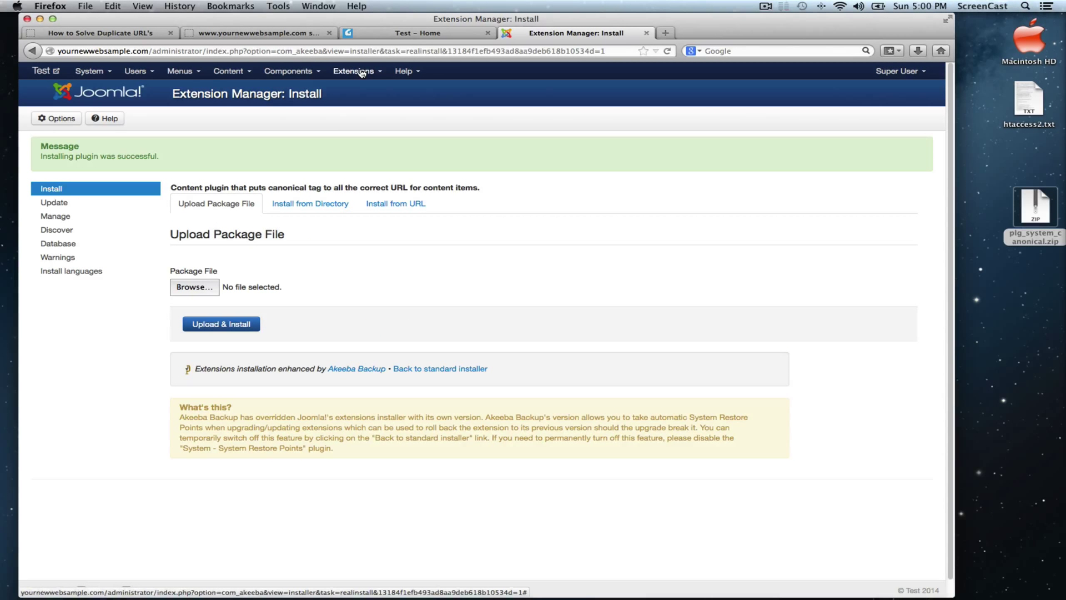
# Search the Plug-in Manager for 'can' and enable System - Canonical.
pyautogui.click(362, 73)
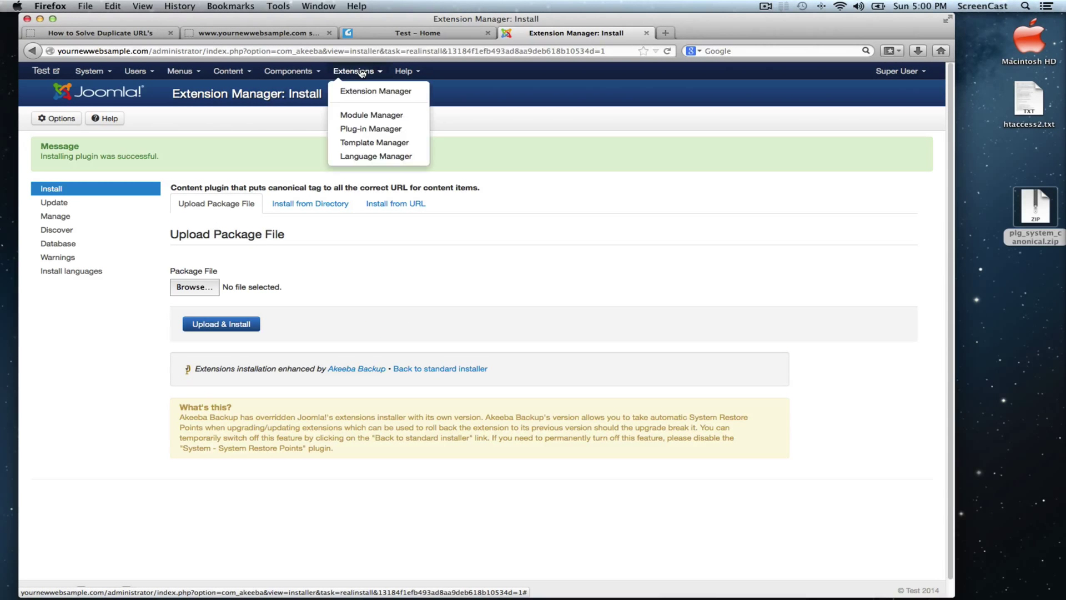
pyautogui.click(369, 132)
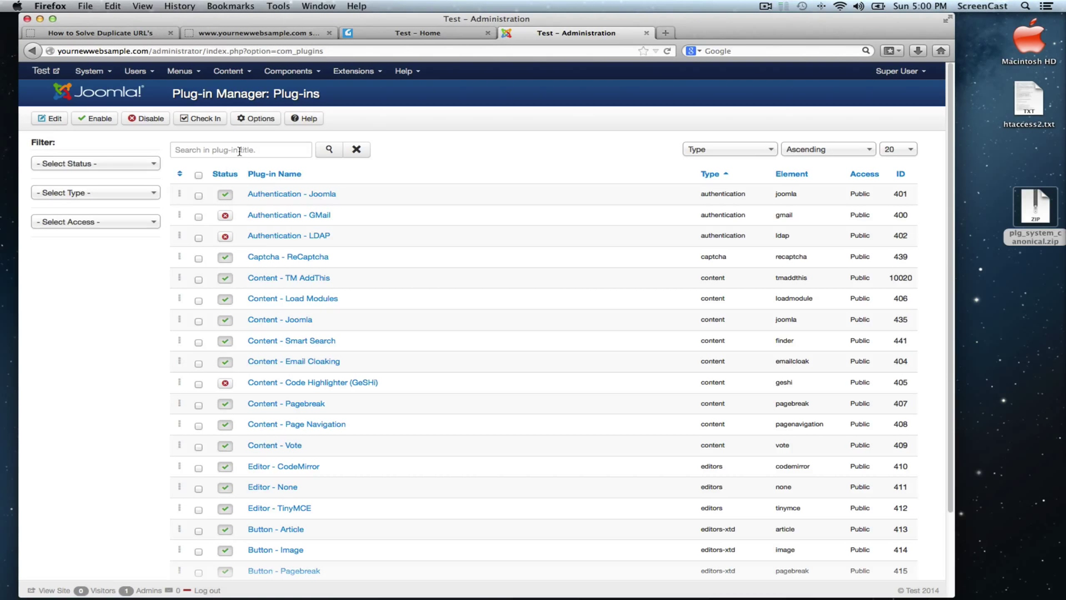
pyautogui.click(240, 151)
pyautogui.write('can')
pyautogui.press('Return')
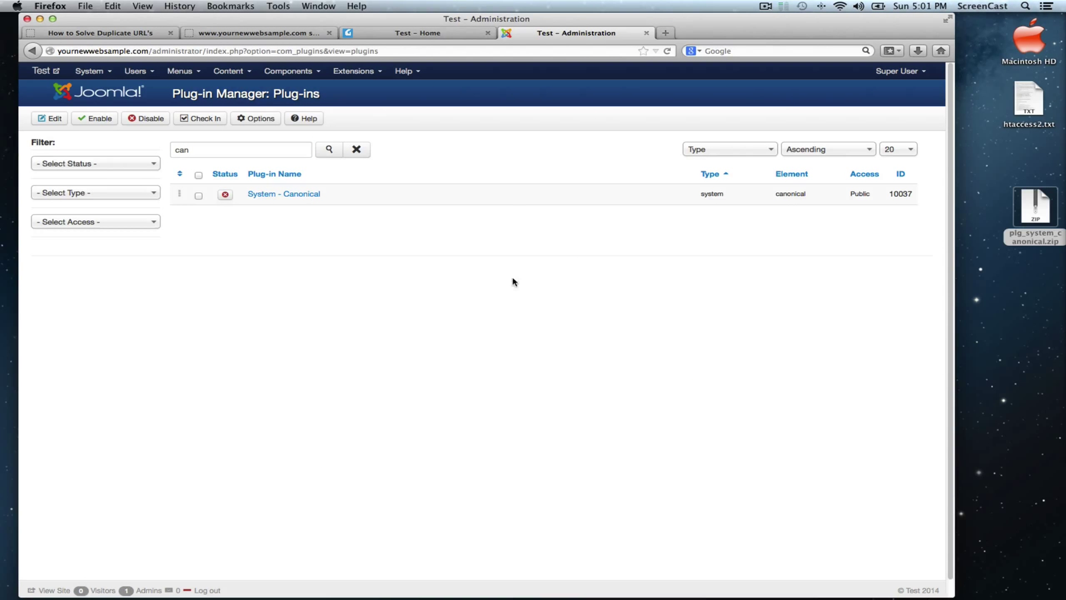
pyautogui.click(225, 195)
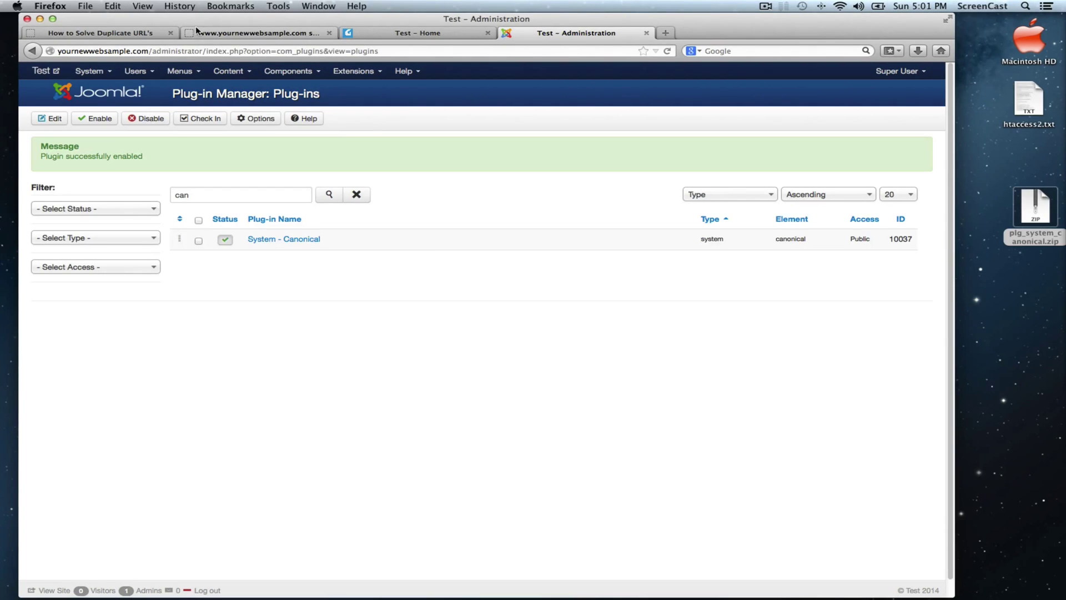
# Retest yournewwebsample.com in Nibbler and view the Server behaviour score of 8.2.
pyautogui.click(217, 37)
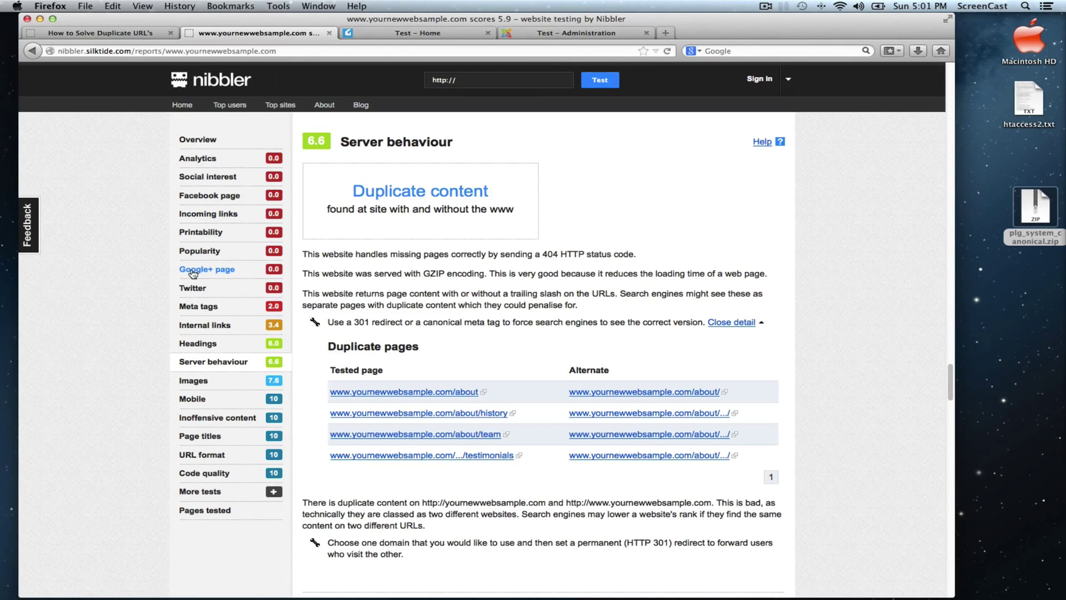
pyautogui.scroll(5, 156, 184)
pyautogui.scroll(20, 152, 189)
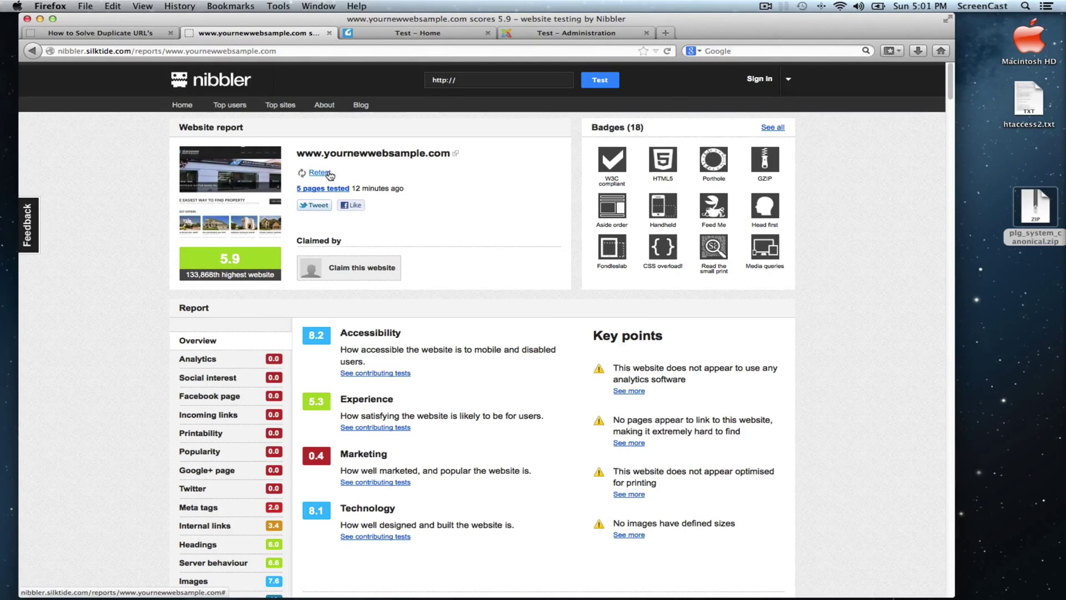
pyautogui.click(320, 172)
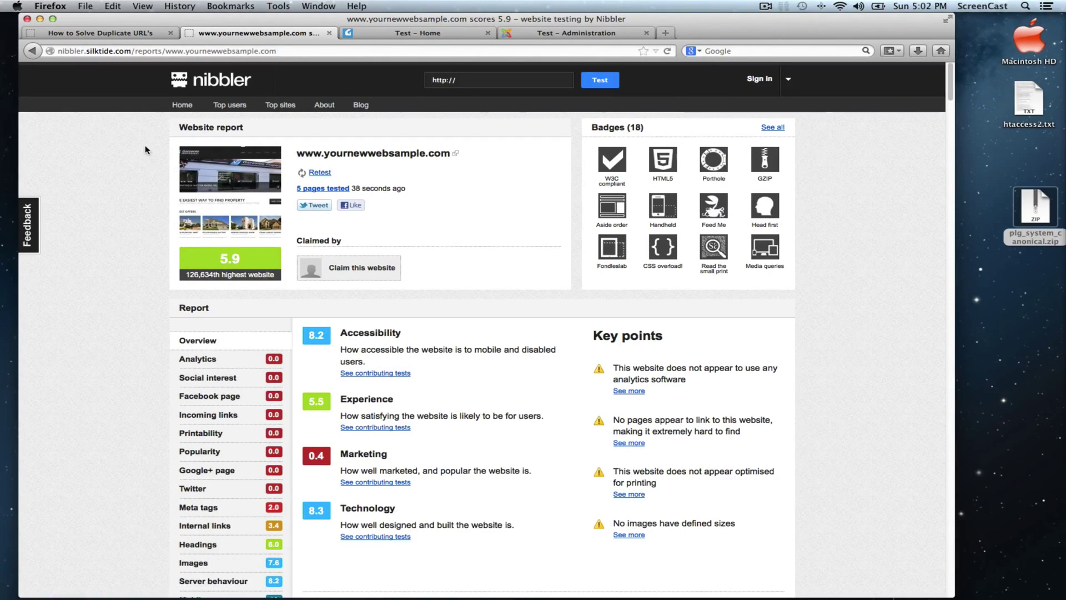
pyautogui.scroll(-5, 156, 577)
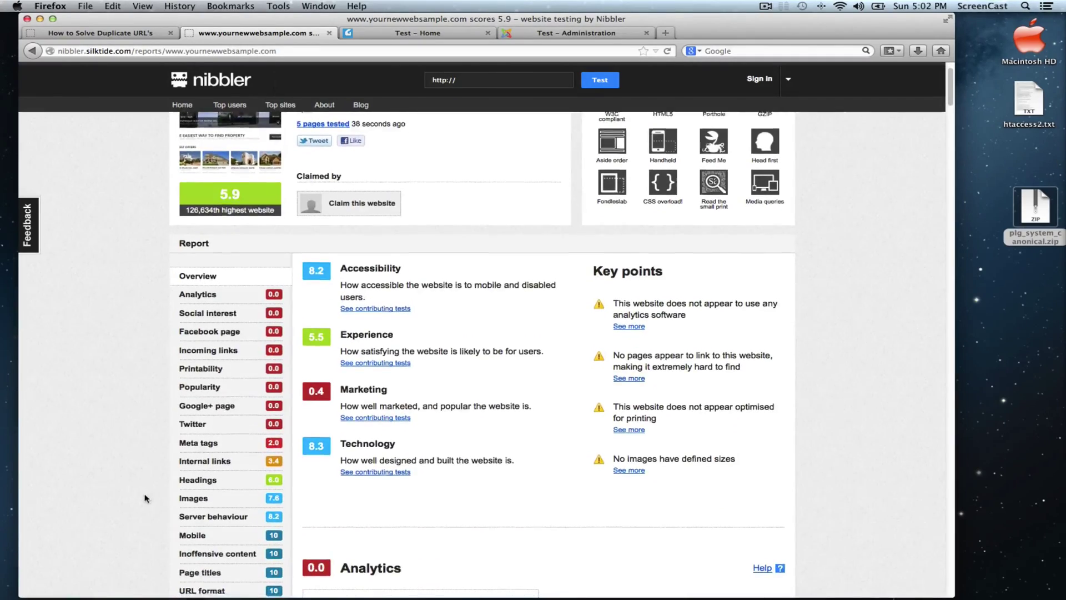
pyautogui.click(234, 472)
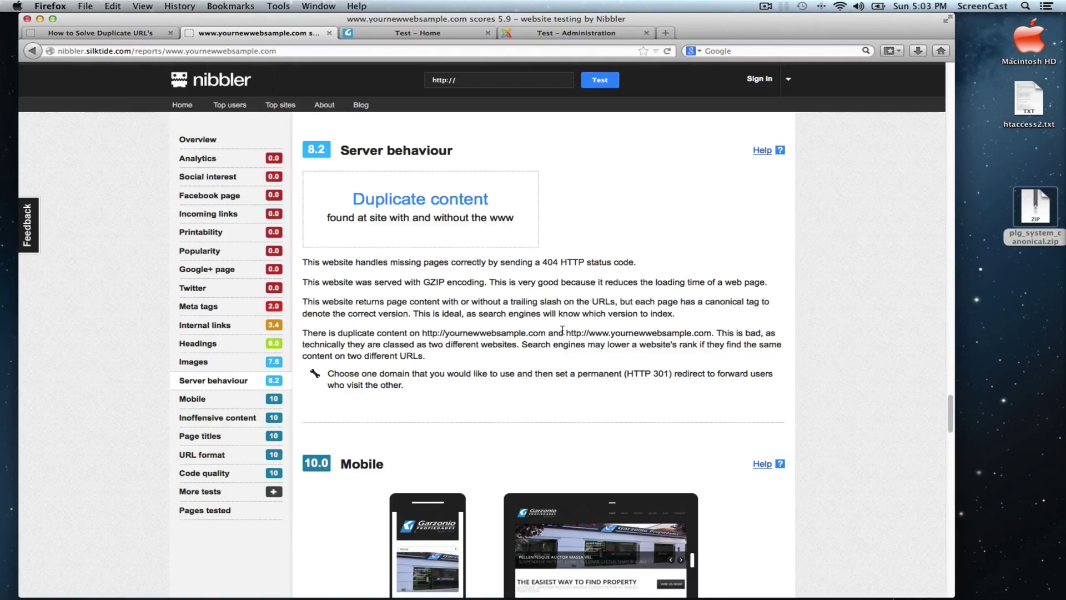
# Scroll the duplicate URL tutorial to its 301 redirect code and move Firefox aside to reveal Transmit.
pyautogui.click(61, 33)
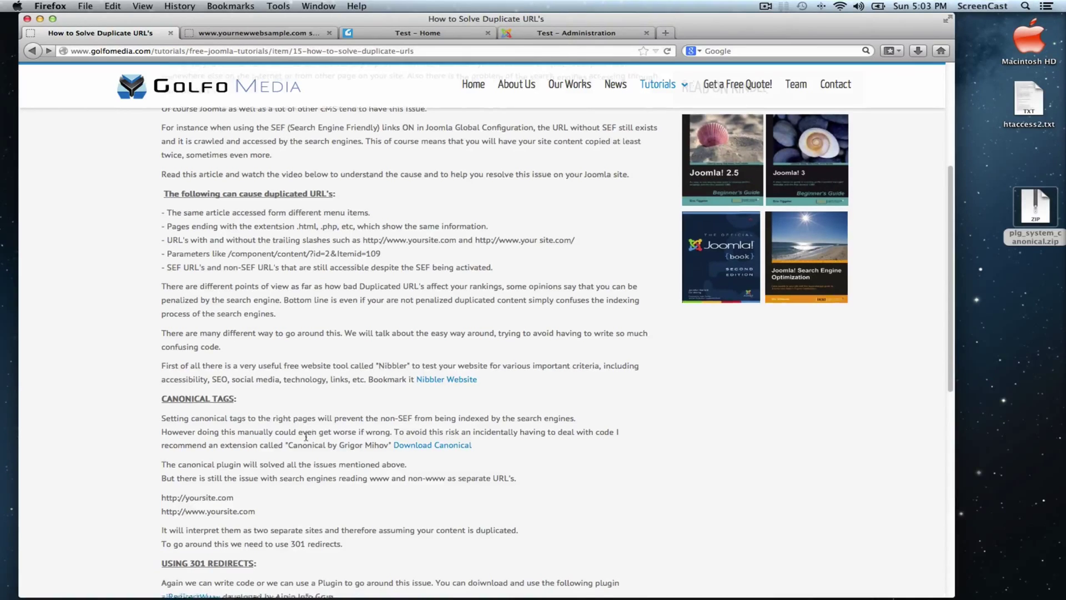
pyautogui.scroll(-5, 311, 432)
pyautogui.scroll(-2, 303, 436)
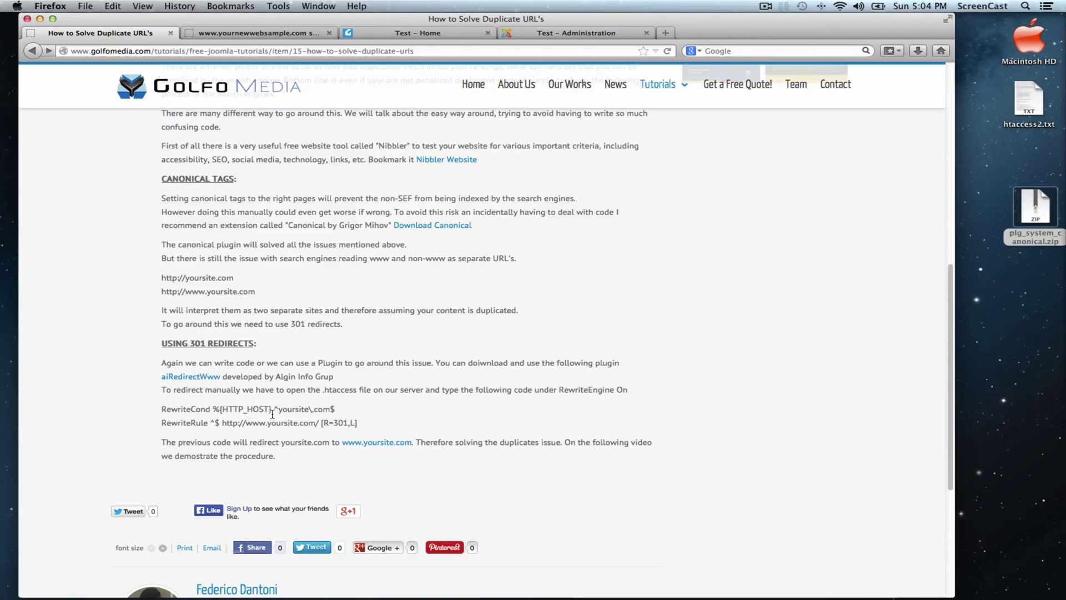
pyautogui.moveTo(717, 33); pyautogui.dragTo(905, 33)
# Rename the server's .htaccess file to htaccess2.txt in Transmit.
pyautogui.click(110, 393)
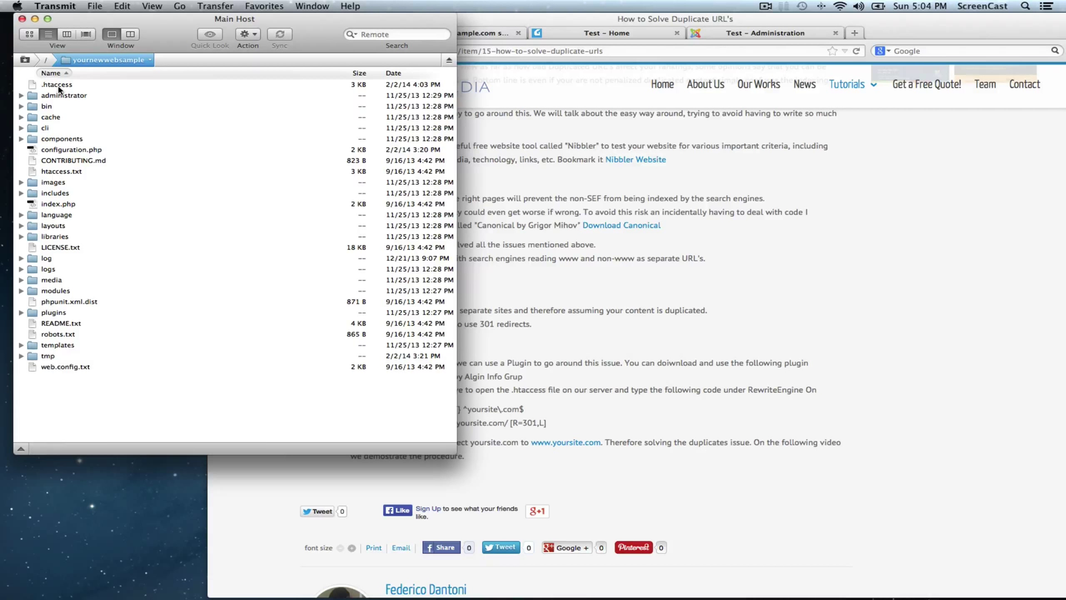
pyautogui.click(57, 86)
pyautogui.click(54, 87)
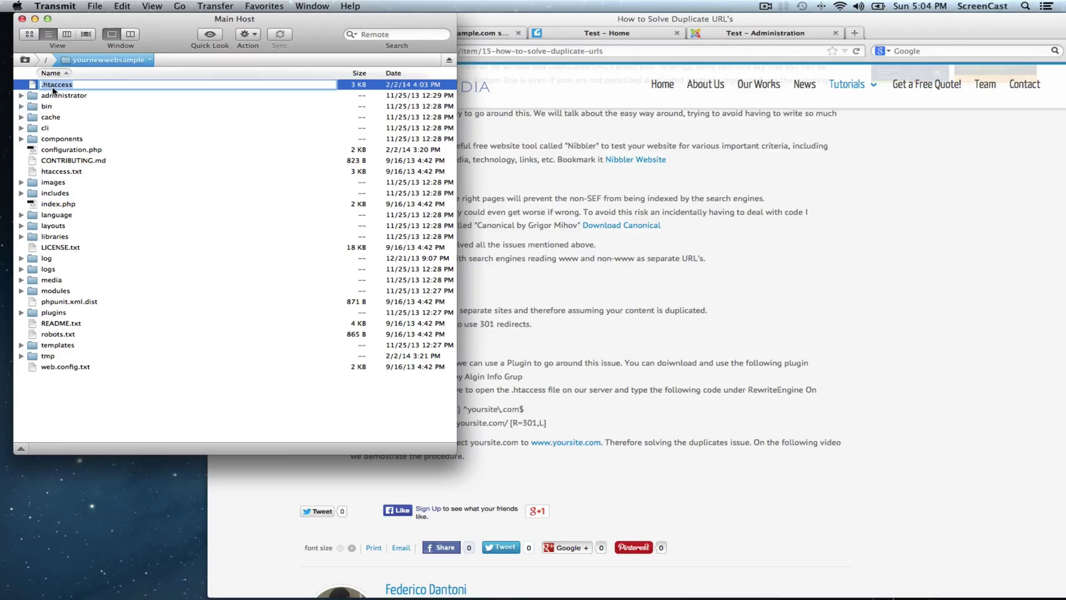
pyautogui.write('htaccess2.txt')
pyautogui.press('Return')
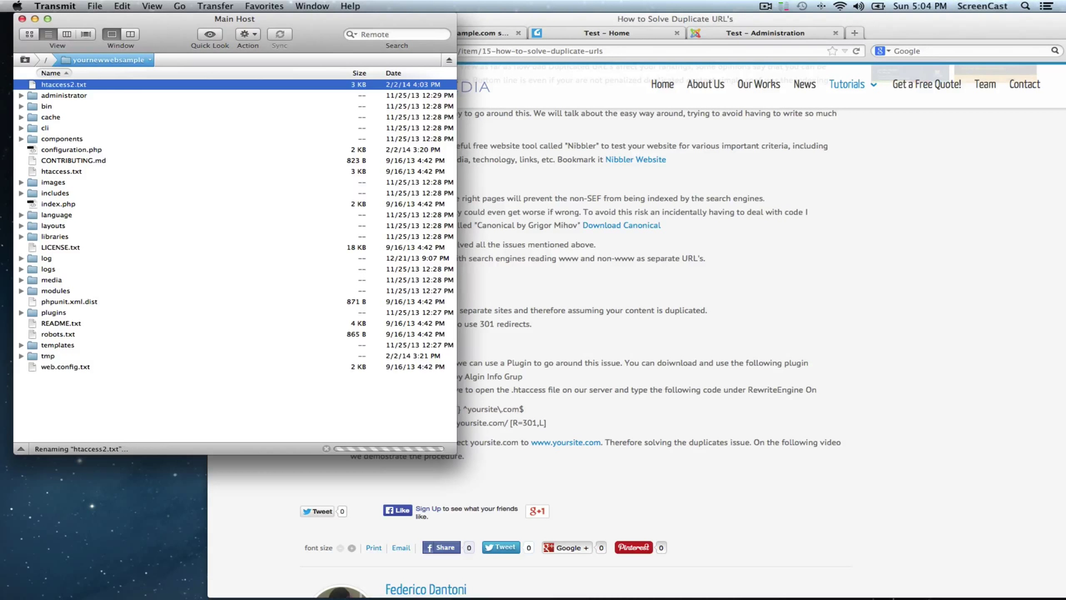
# Open htaccess2.txt in TextEdit with the cursor after RewriteEngine On.
pyautogui.rightClick(75, 174)
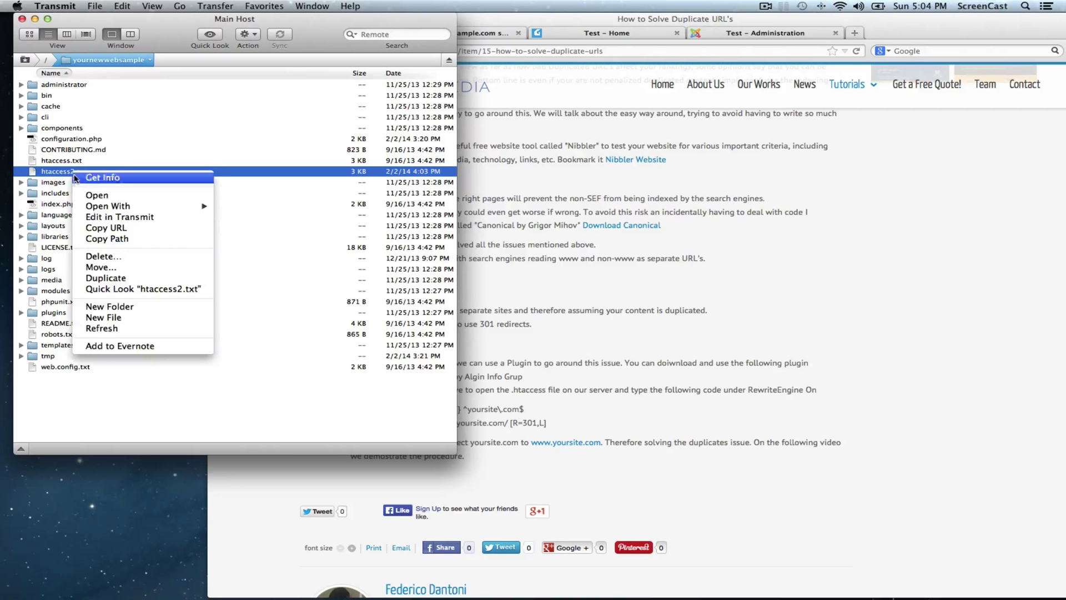
pyautogui.moveTo(105, 206)
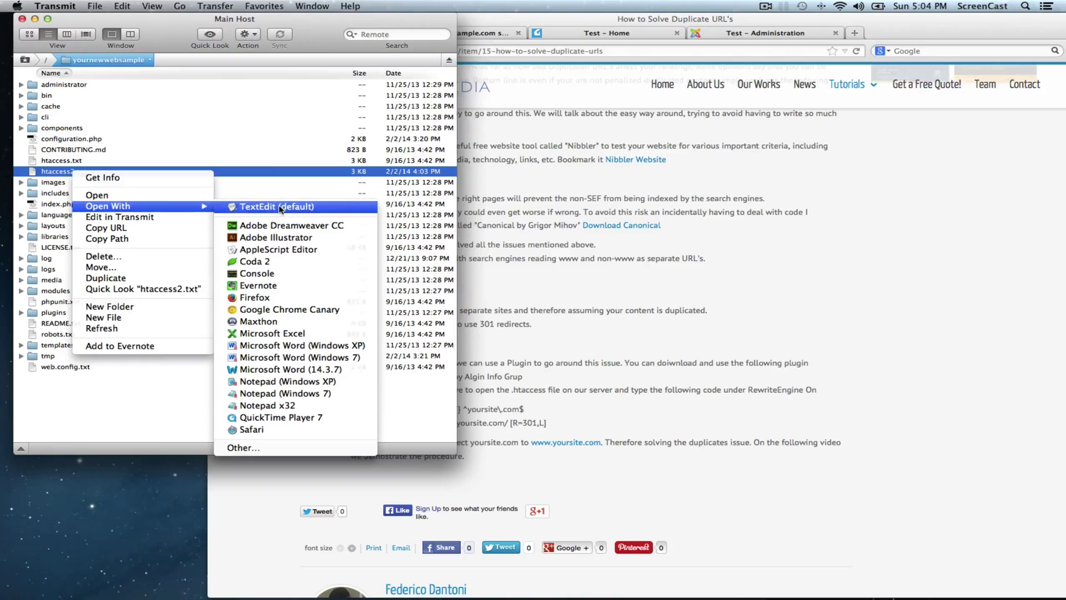
pyautogui.click(281, 209)
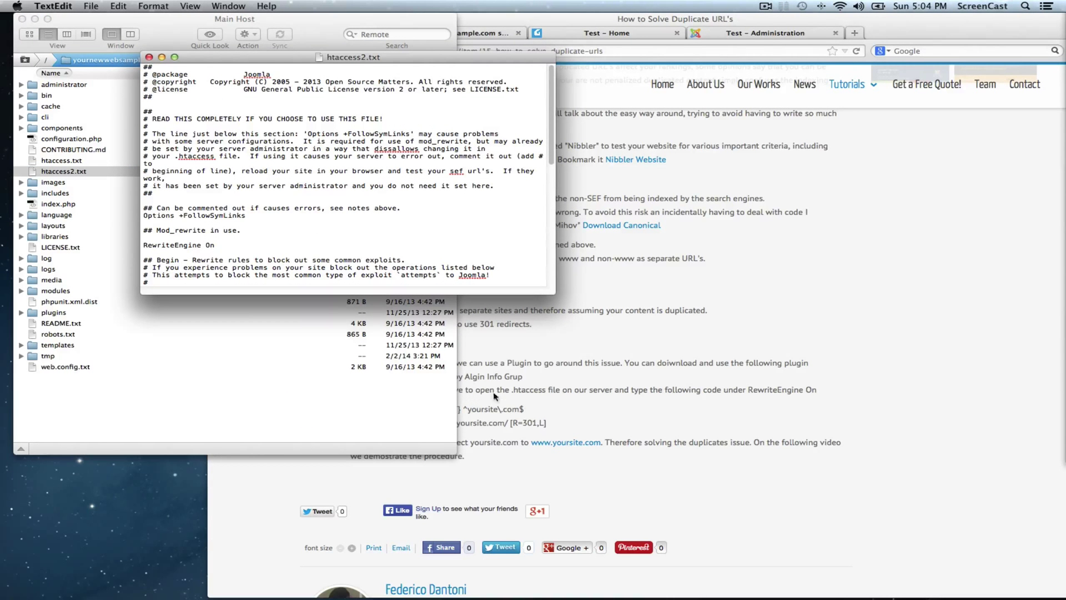
pyautogui.moveTo(454, 451); pyautogui.dragTo(317, 436)
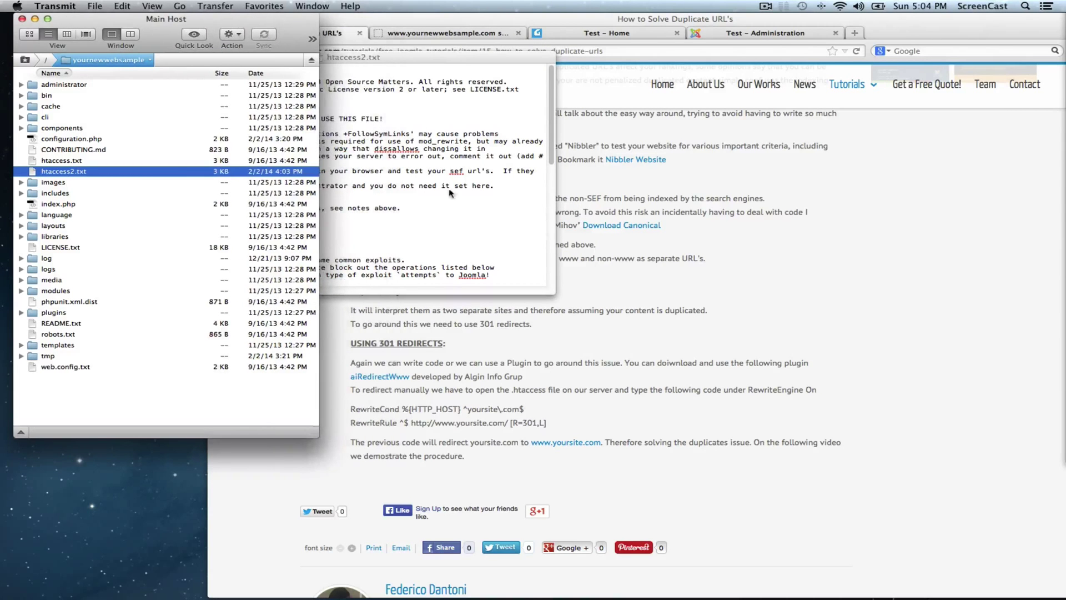
pyautogui.click(453, 194)
pyautogui.click(239, 247)
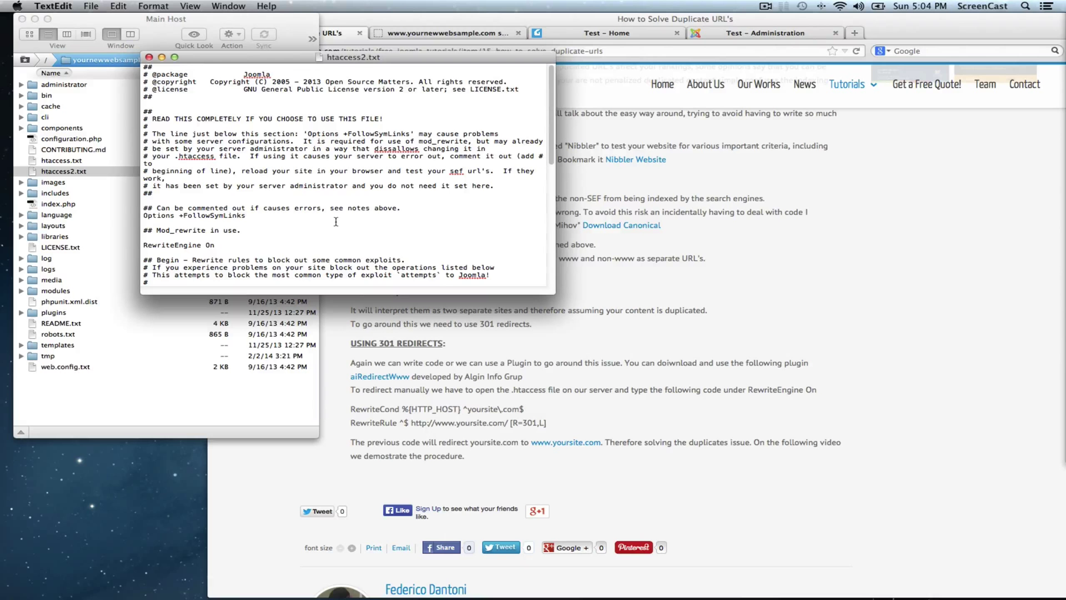
# Copy the tutorial's RewriteCond line and paste it below RewriteEngine On.
pyautogui.press('Return')
pyautogui.press('Return')
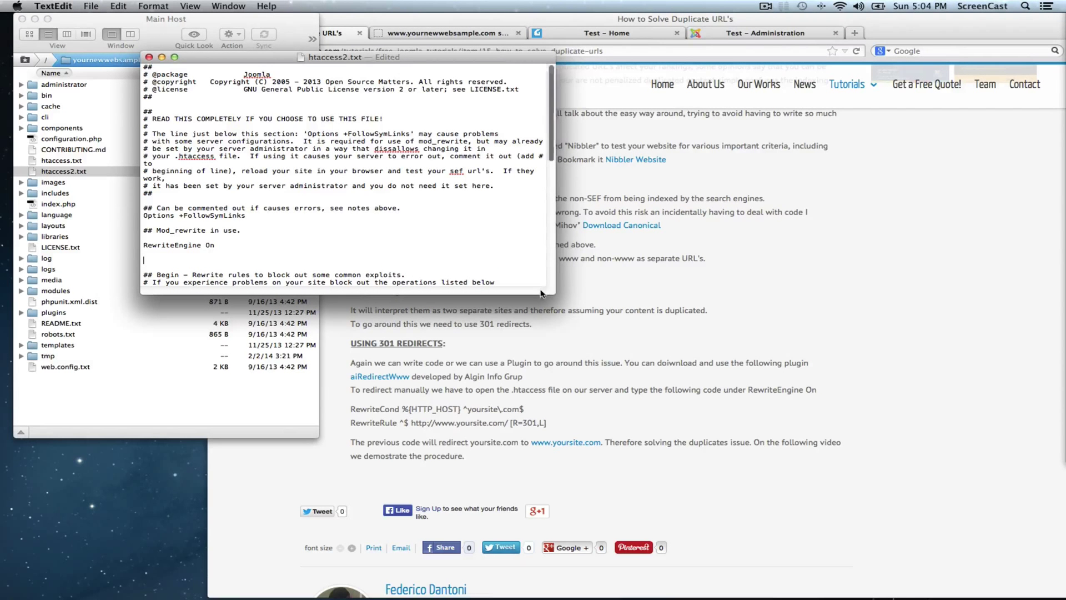
pyautogui.click(534, 410)
pyautogui.moveTo(534, 409); pyautogui.dragTo(453, 411)
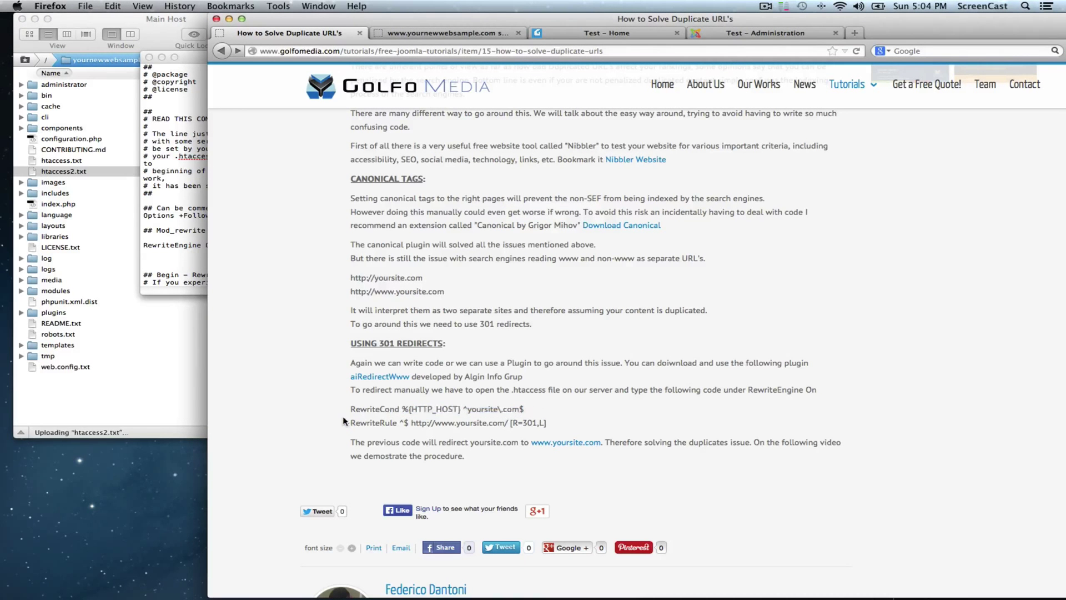
pyautogui.moveTo(524, 409); pyautogui.dragTo(351, 409)
pyautogui.press('super+c')
pyautogui.click(173, 254)
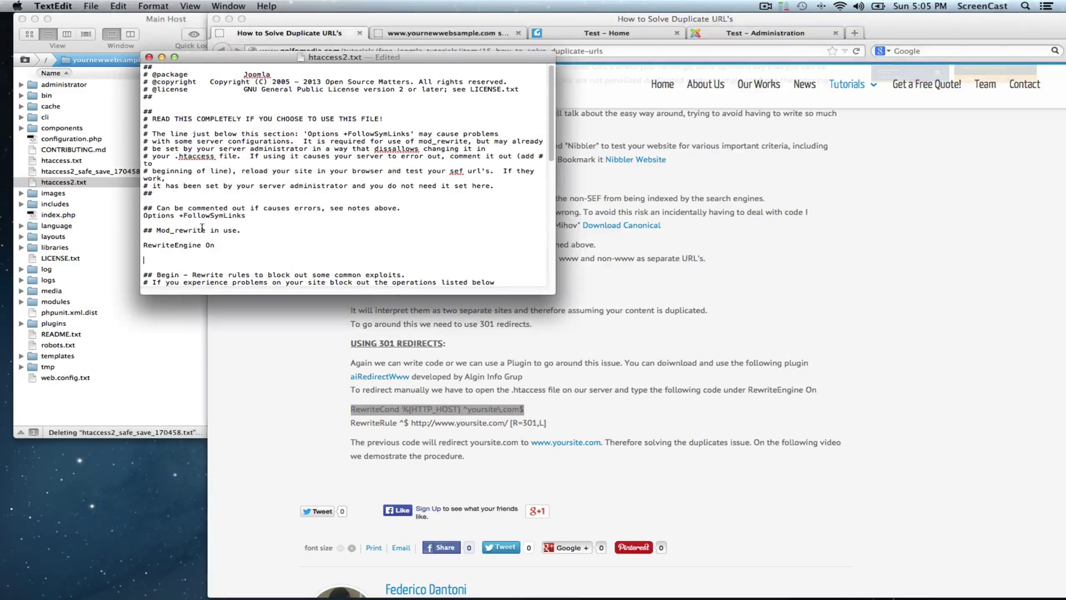
pyautogui.press('super+v')
# Copy the tutorial's RewriteRule [R=301,L] line and paste it below RewriteCond.
pyautogui.click(547, 427)
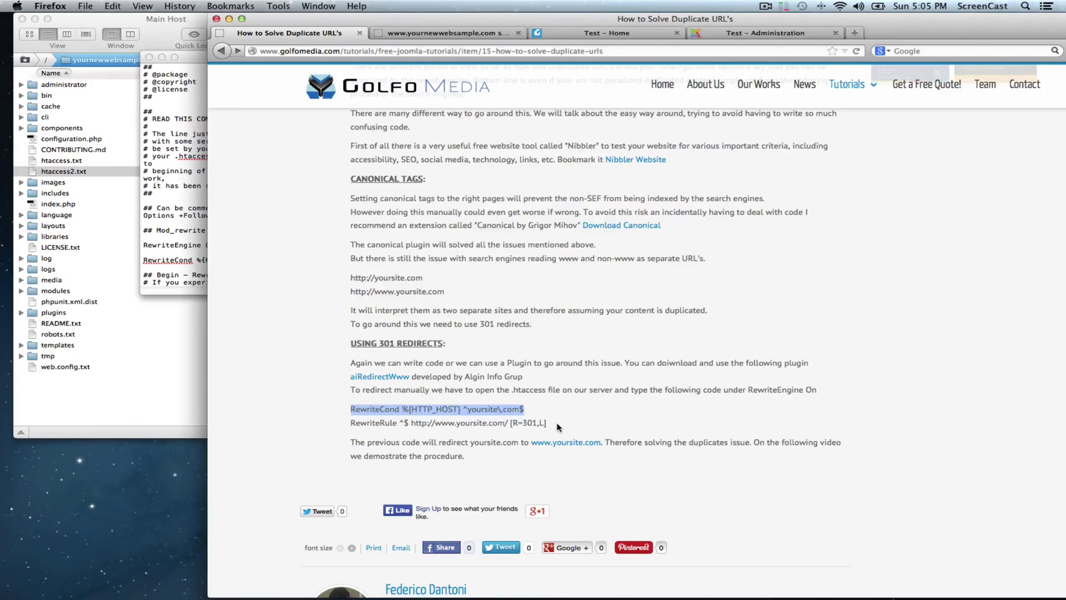
pyautogui.moveTo(557, 425); pyautogui.dragTo(339, 431)
pyautogui.press('super+c')
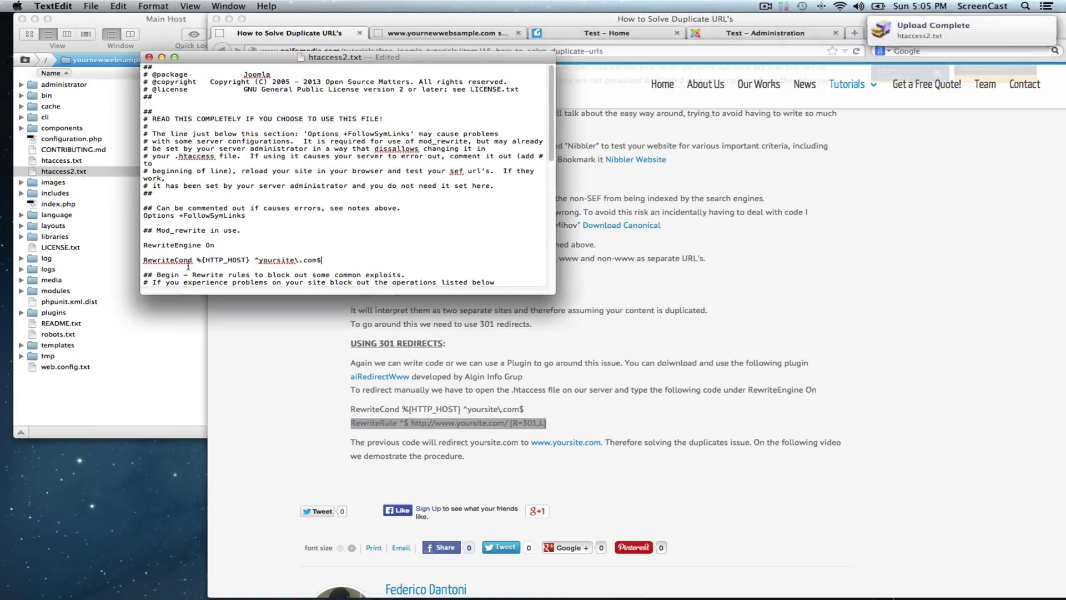
pyautogui.click(198, 277)
pyautogui.click(335, 259)
pyautogui.press('Return')
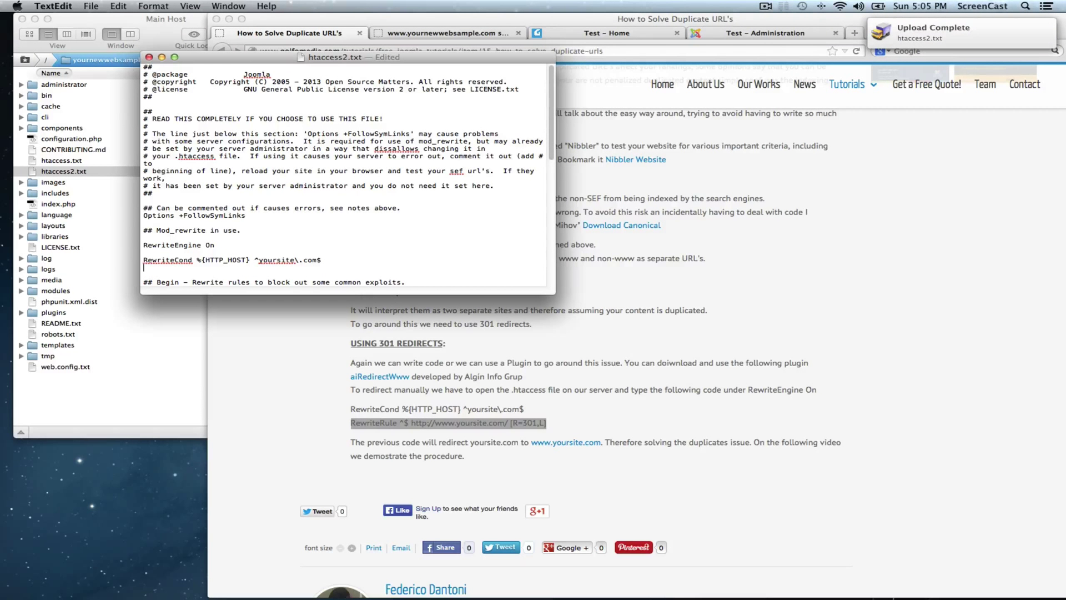
pyautogui.press('super+v')
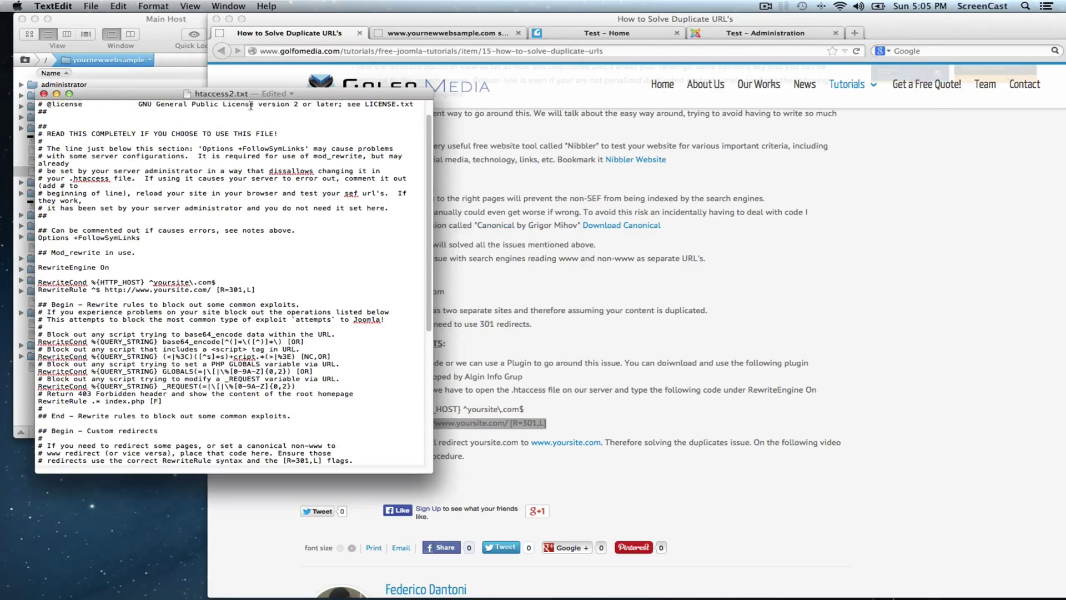
# Change the RewriteCond domain to ^yournewwebsample\.com$.
pyautogui.click(191, 282)
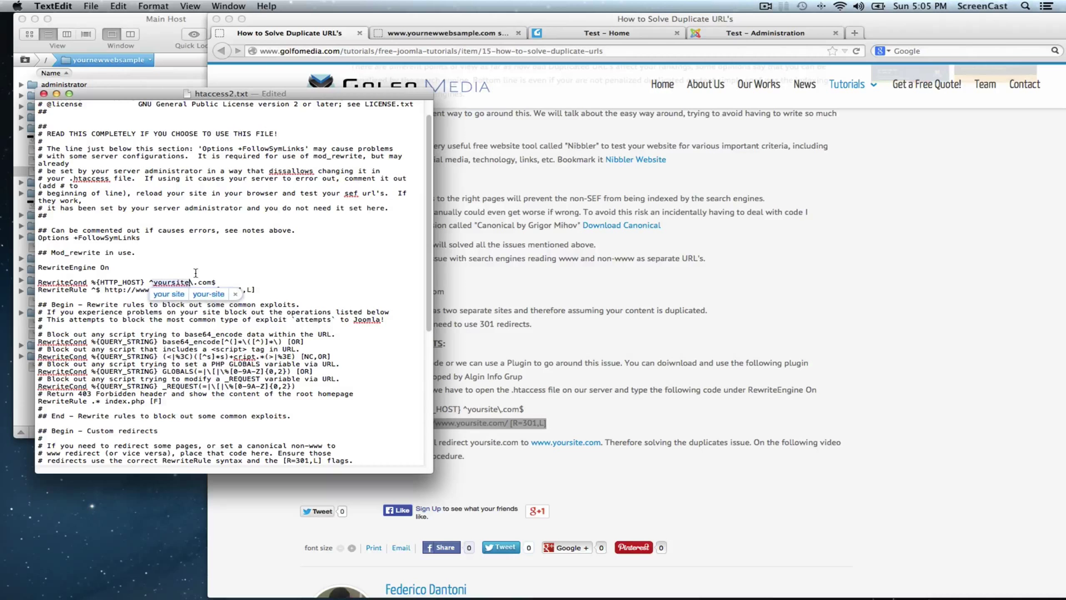
pyautogui.press('BackSpace')
pyautogui.press('BackSpace')
pyautogui.press('BackSpace')
pyautogui.press('BackSpace')
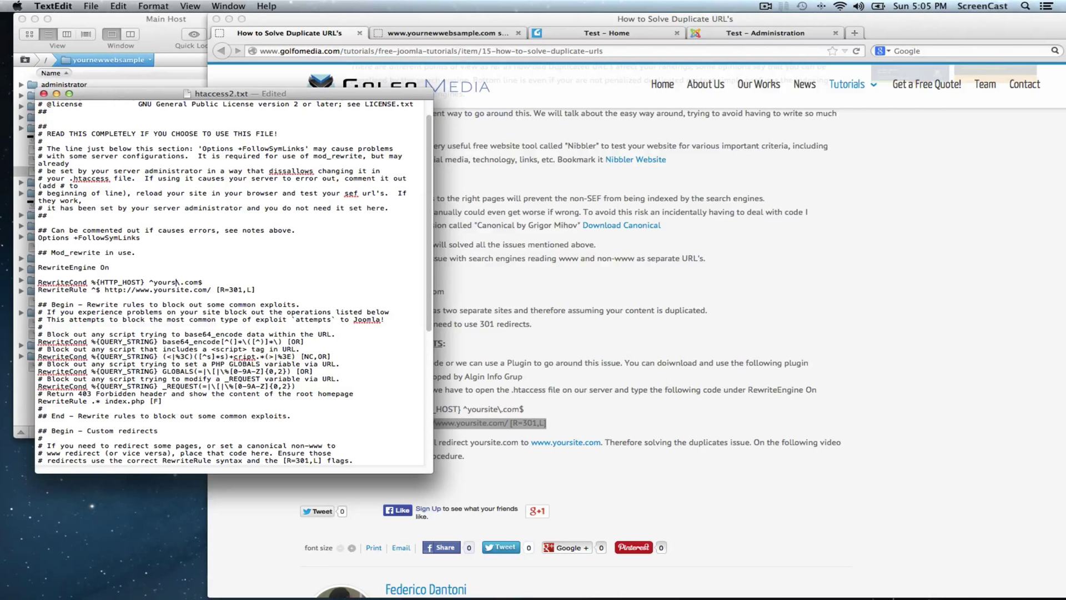
pyautogui.write('newwebsample')
pyautogui.press('BackSpace')
pyautogui.write('ebsamp')
pyautogui.click(189, 289)
pyautogui.press('BackSpace')
pyautogui.press('BackSpace')
pyautogui.press('BackSpace')
pyautogui.press('BackSpace')
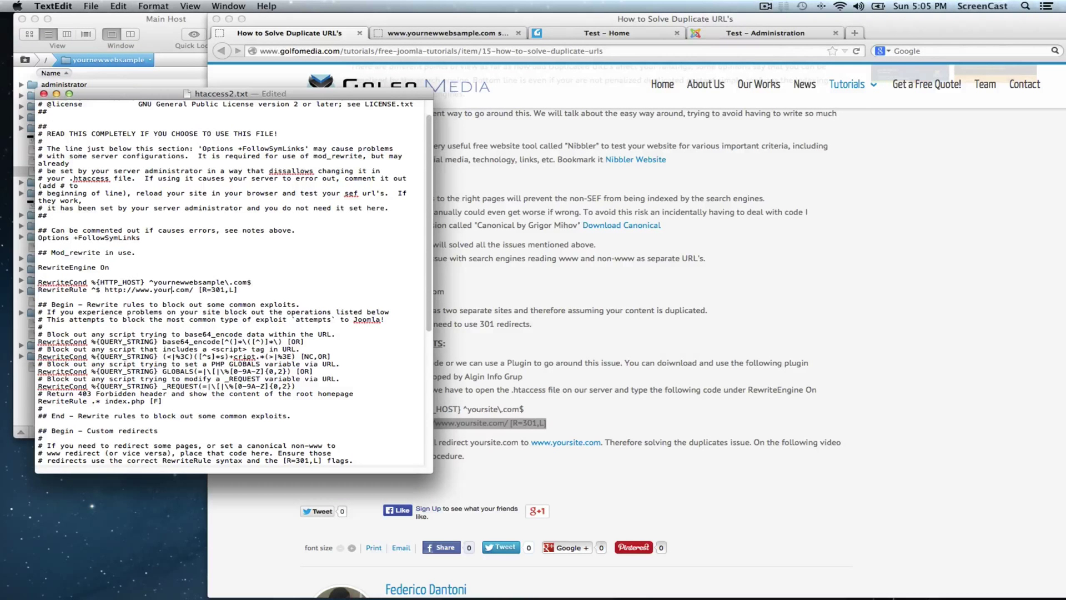
pyautogui.write('newwebsample')
pyautogui.press('super+s')
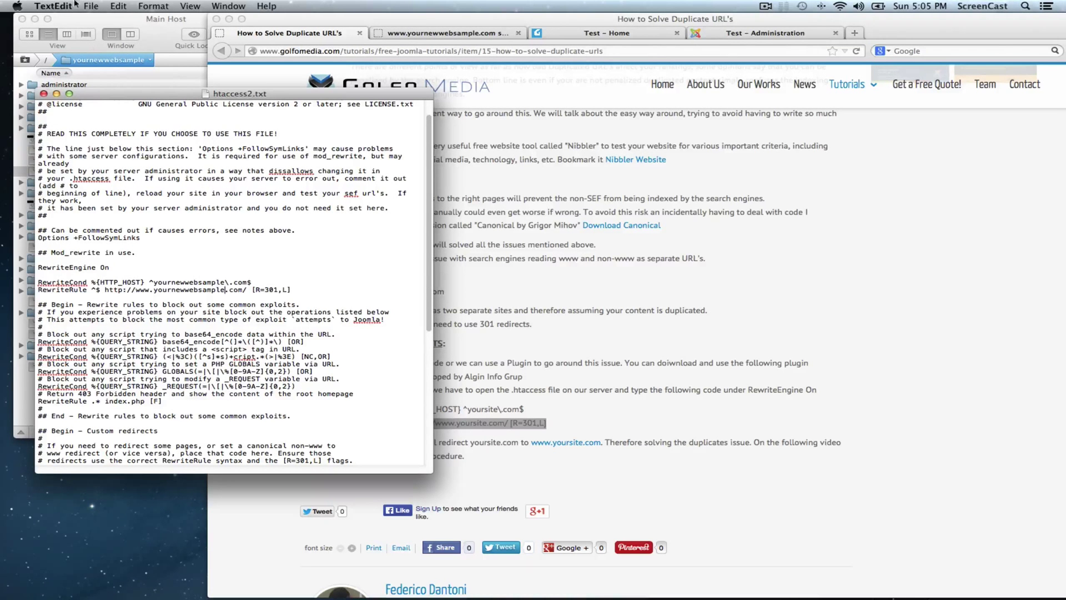
# Save and close the htaccess2.txt document so it uploads.
pyautogui.click(99, 5)
pyautogui.click(101, 70)
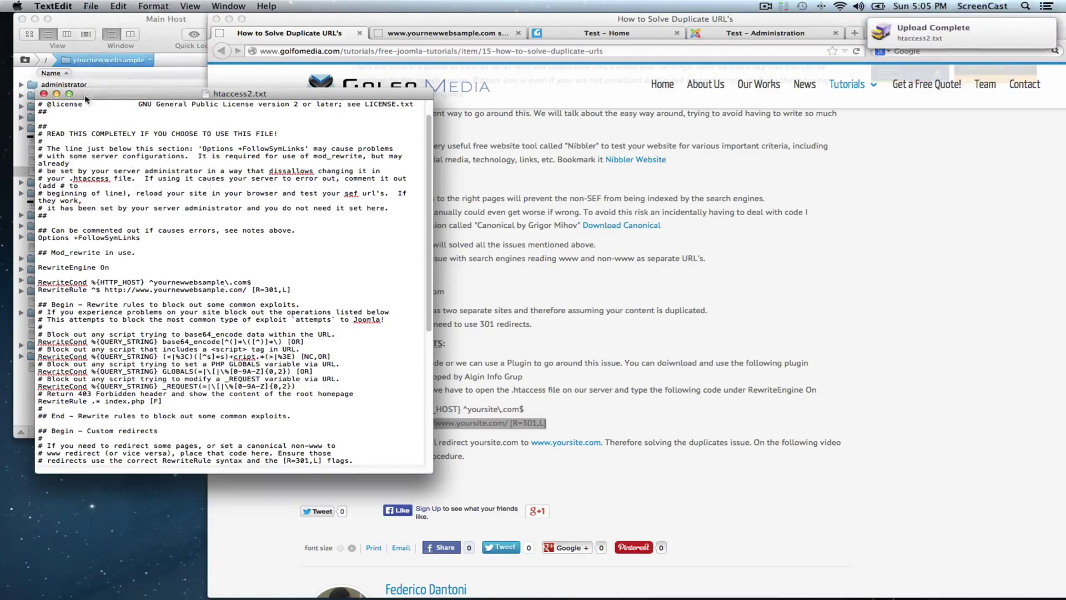
pyautogui.click(44, 94)
pyautogui.click(92, 172)
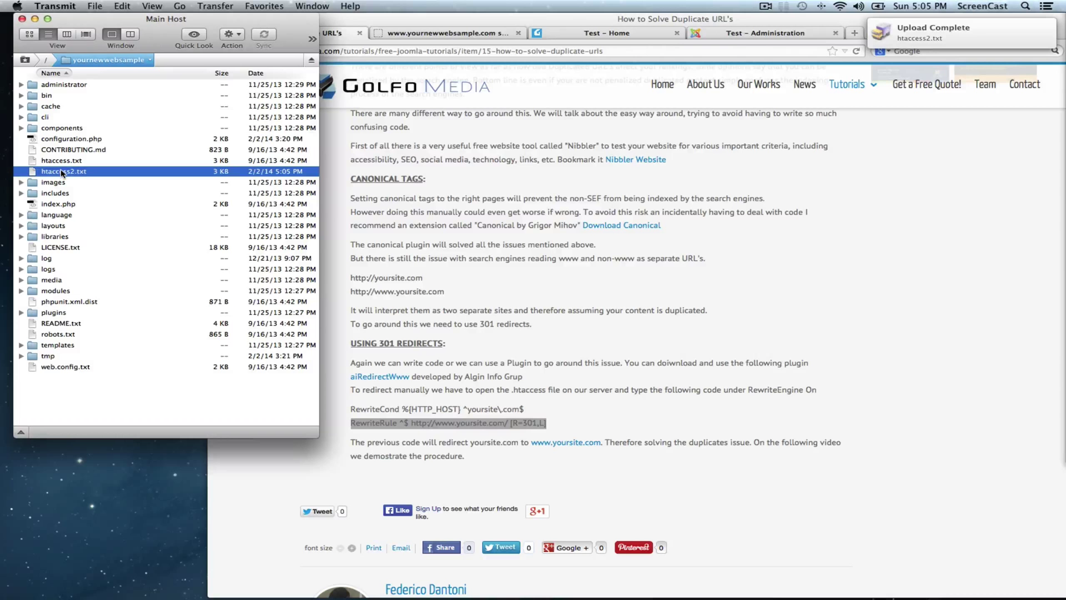
# Rename htaccess2.txt back to .htaccess on the server.
pyautogui.click(63, 172)
pyautogui.click(76, 171)
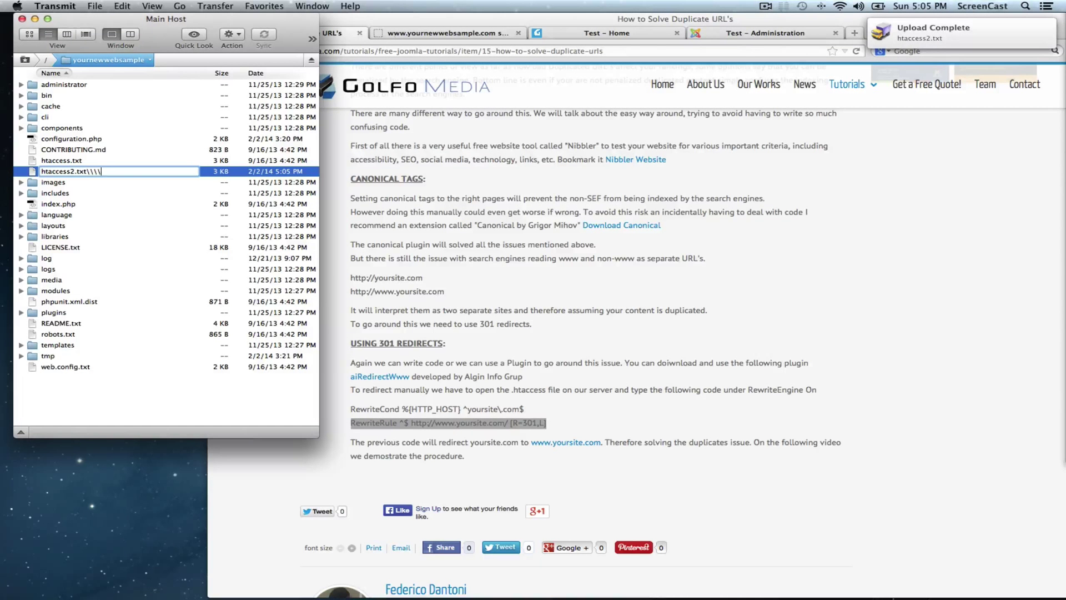
pyautogui.press('BackSpace')
pyautogui.press('BackSpace')
pyautogui.press('BackSpace')
pyautogui.press('BackSpace')
pyautogui.press('BackSpace')
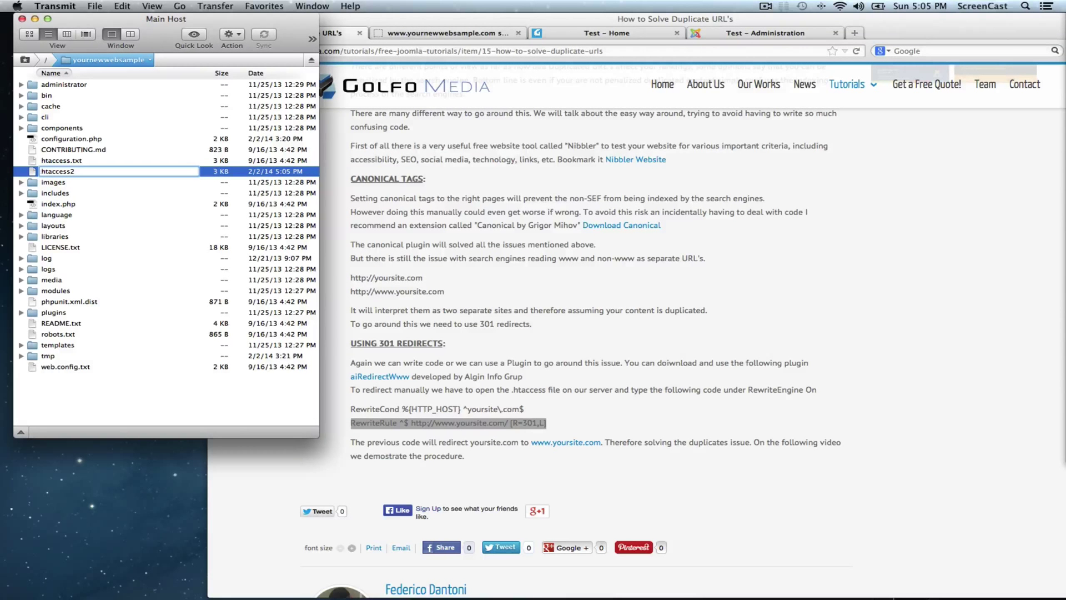
pyautogui.write('.')
pyautogui.press('BackSpace')
pyautogui.press('Return')
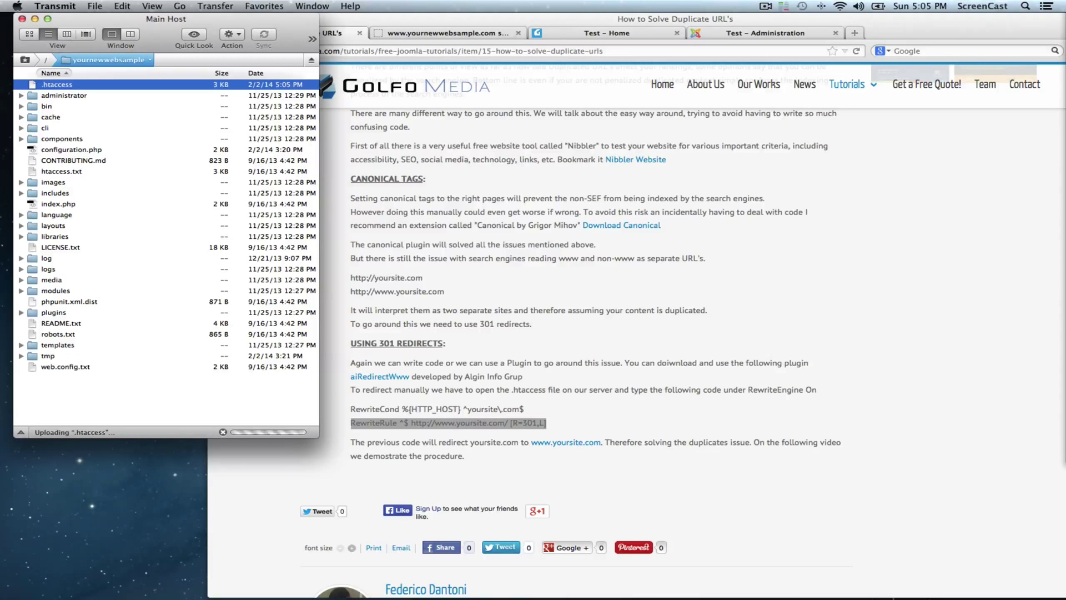
pyautogui.press('super+Tab')
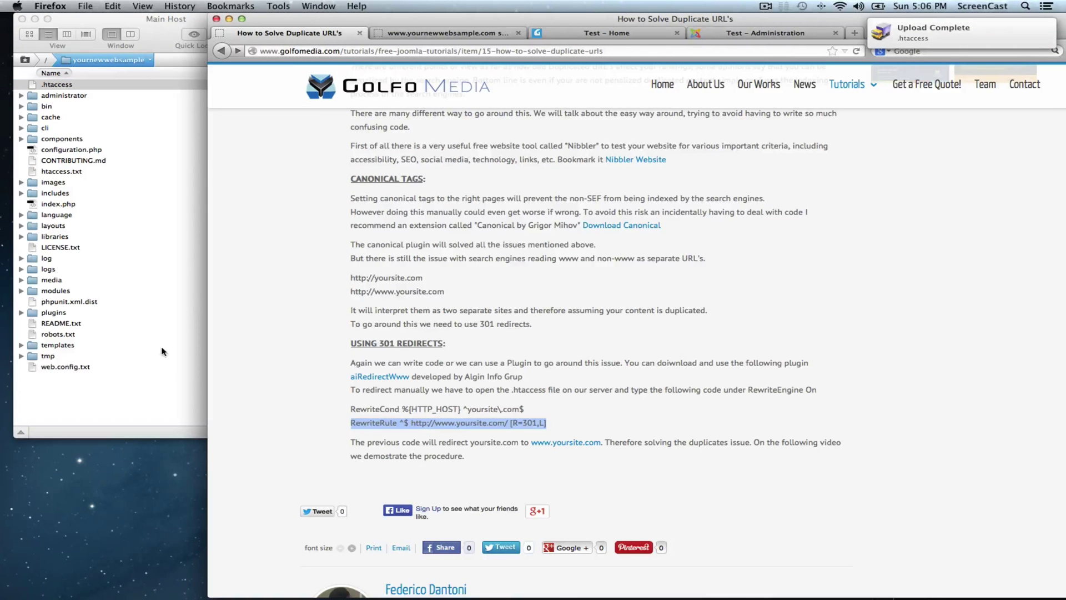
# Return to the Nibbler report overview and rerun the site test.
pyautogui.click(400, 33)
pyautogui.moveTo(401, 19); pyautogui.dragTo(220, 15)
pyautogui.click(195, 145)
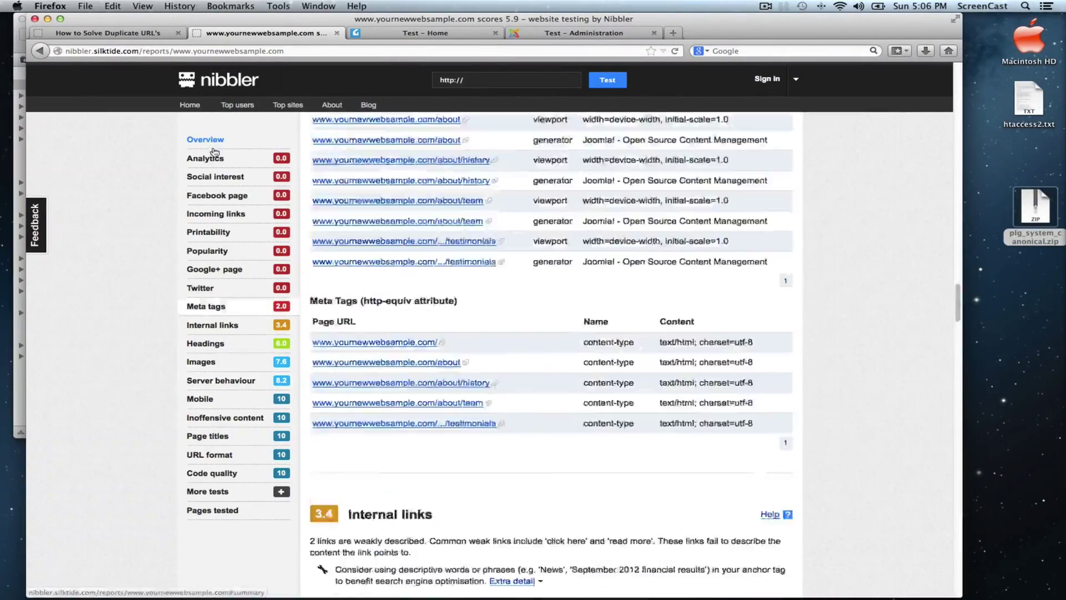
pyautogui.scroll(4, 250, 250)
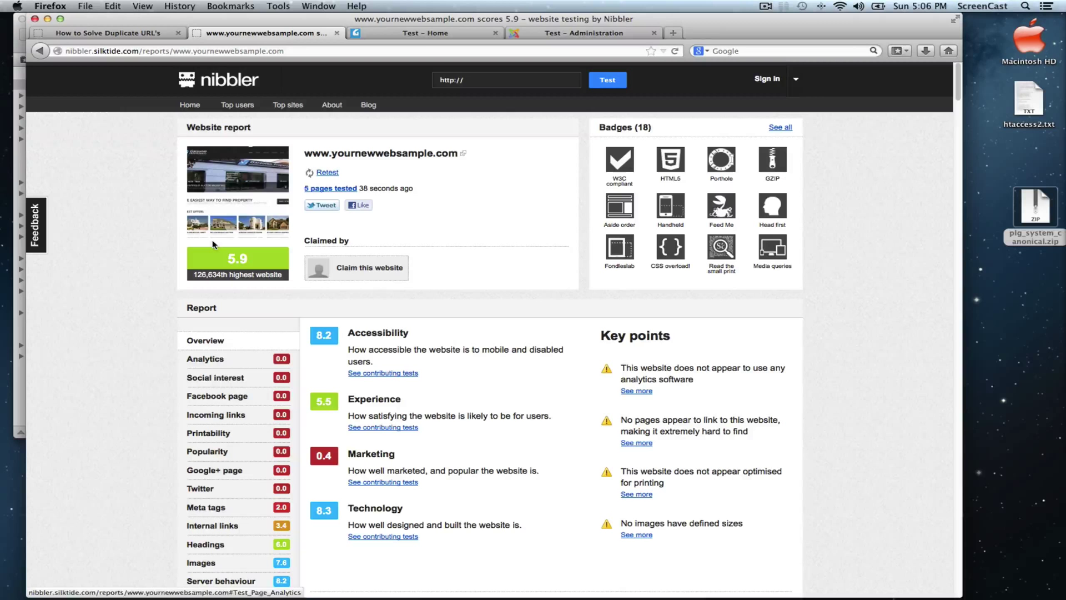
pyautogui.click(329, 173)
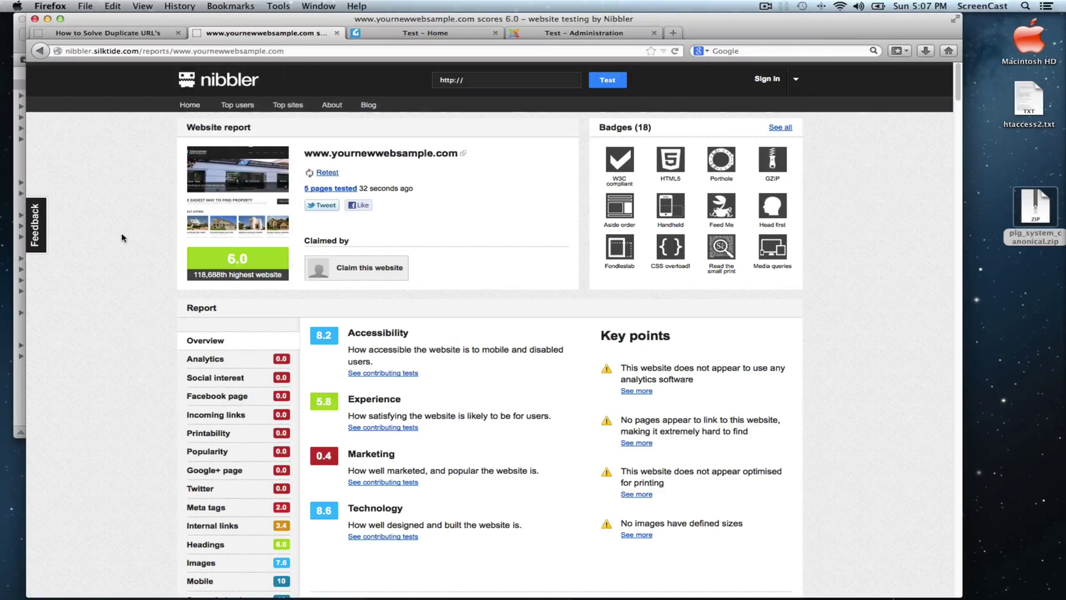
# Review the Server behaviour 10.0 result: 301 redirect from yournewwebsample.com to the www address.
pyautogui.scroll(-1, 125, 243)
pyautogui.scroll(-3, 125, 243)
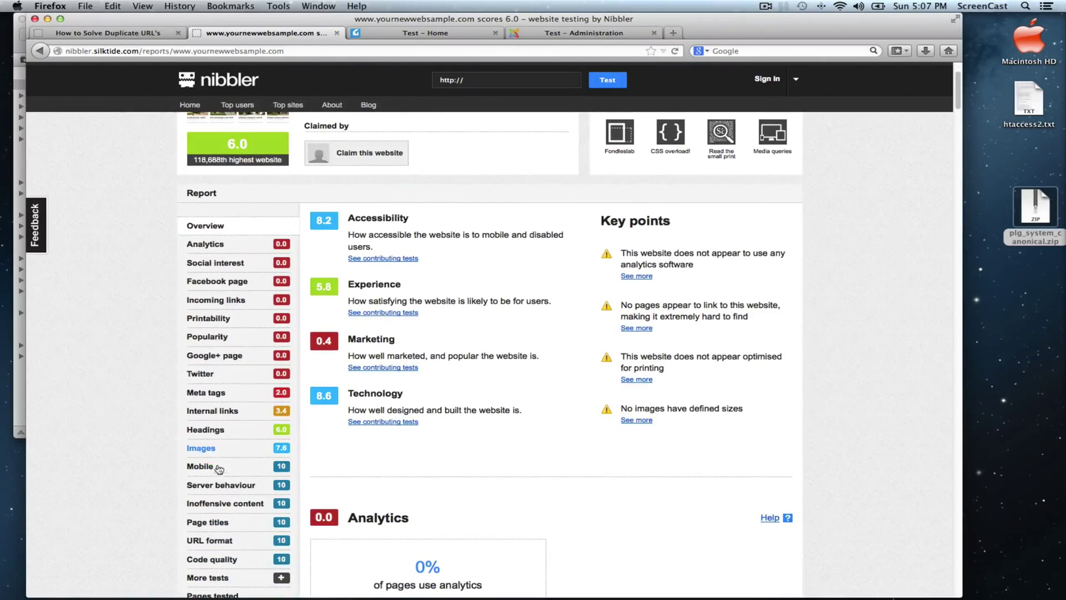
pyautogui.scroll(-15, 230, 489)
pyautogui.scroll(-20, 229, 488)
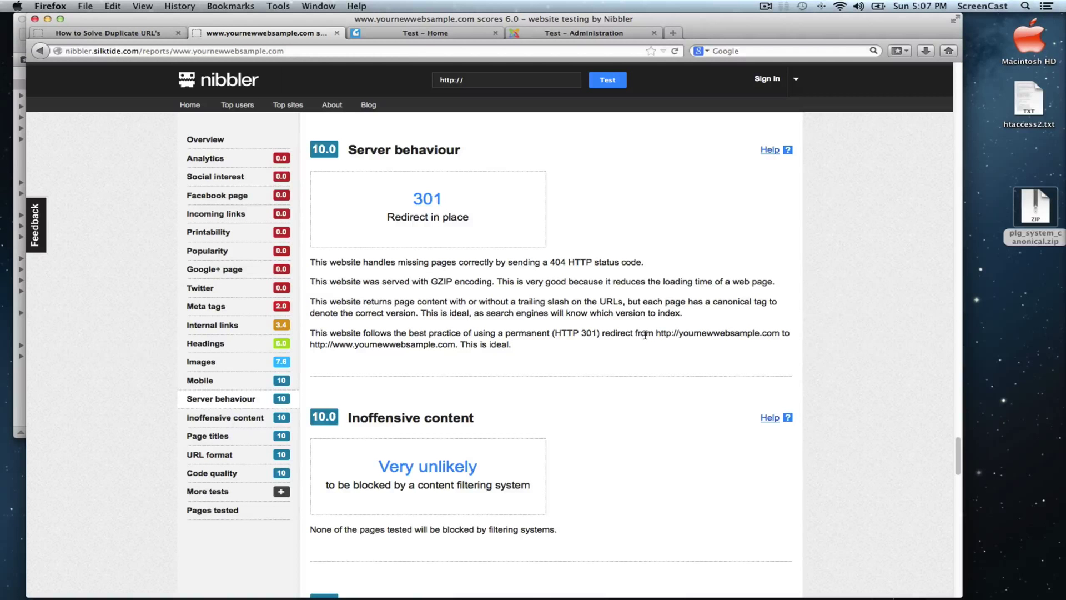
pyautogui.moveTo(655, 333); pyautogui.dragTo(698, 331)
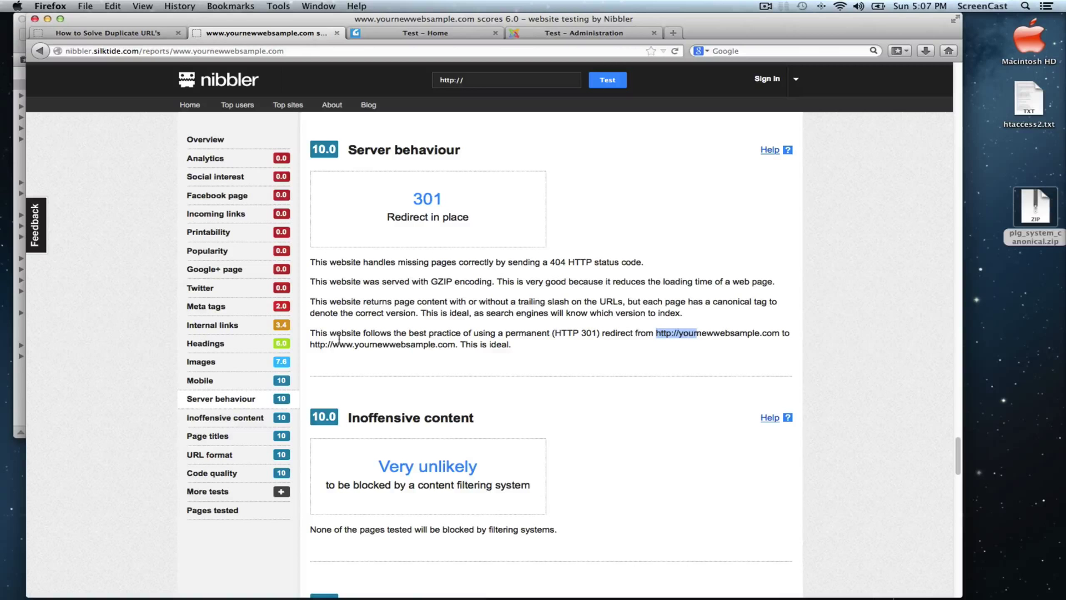
pyautogui.moveTo(333, 344); pyautogui.dragTo(525, 350)
pyautogui.click(525, 349)
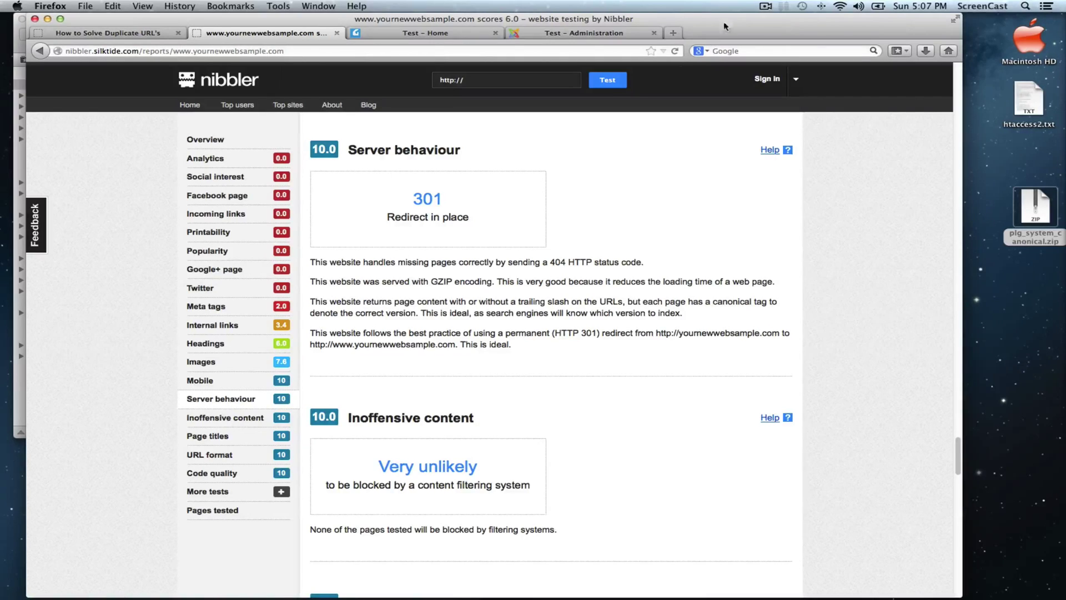
pyautogui.moveTo(722, 29); pyautogui.dragTo(1022, 29)
# Rename .htaccess to htaccess2.txt and open it in TextEdit.
pyautogui.click(73, 85)
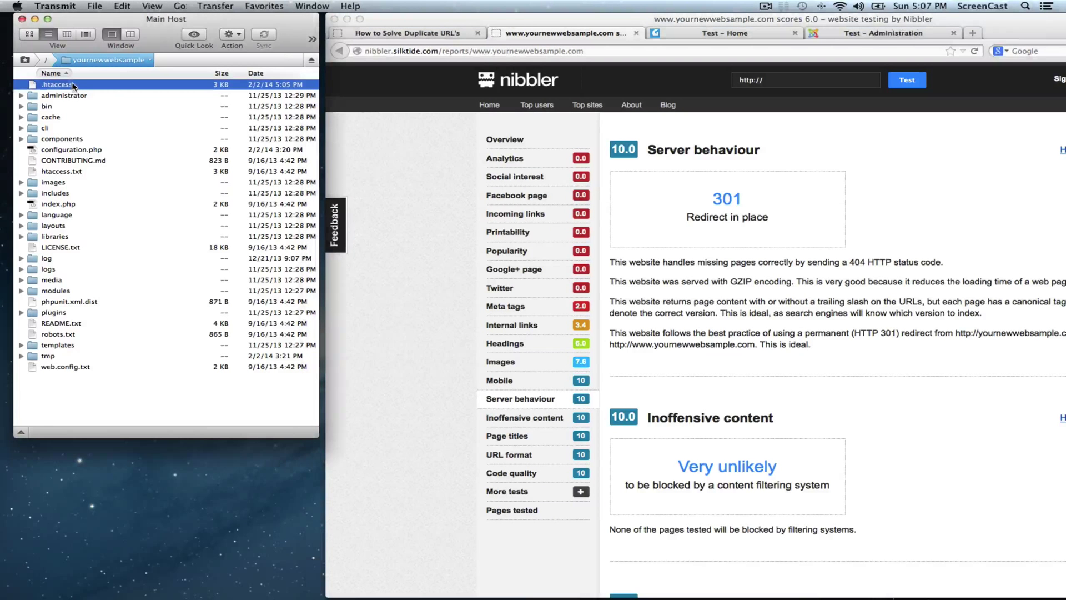
pyautogui.press('Return')
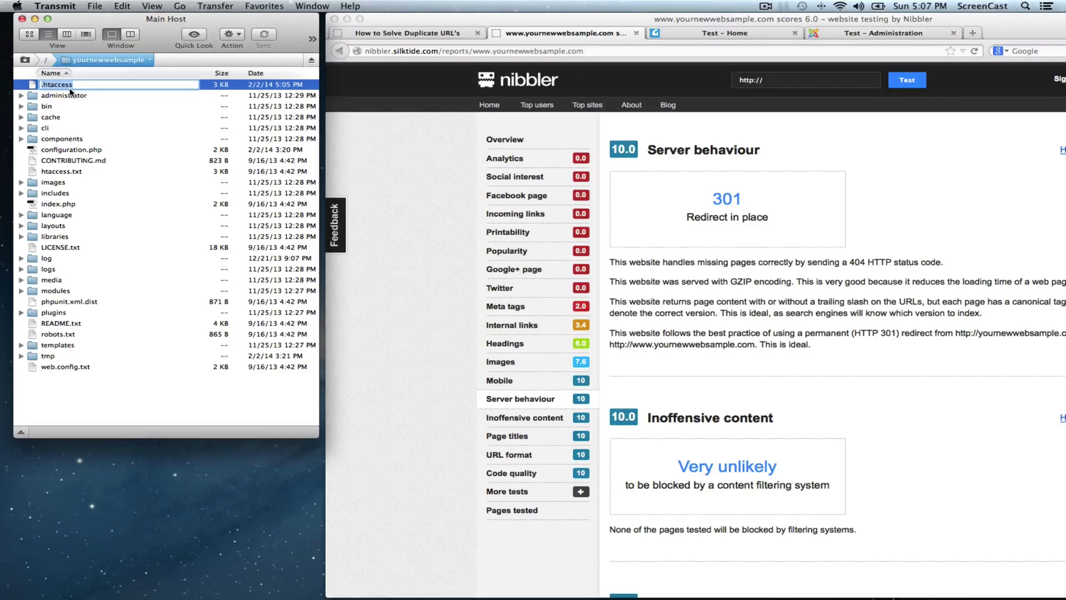
pyautogui.press('Left')
pyautogui.press('Delete')
pyautogui.write('2.txt')
pyautogui.press('Return')
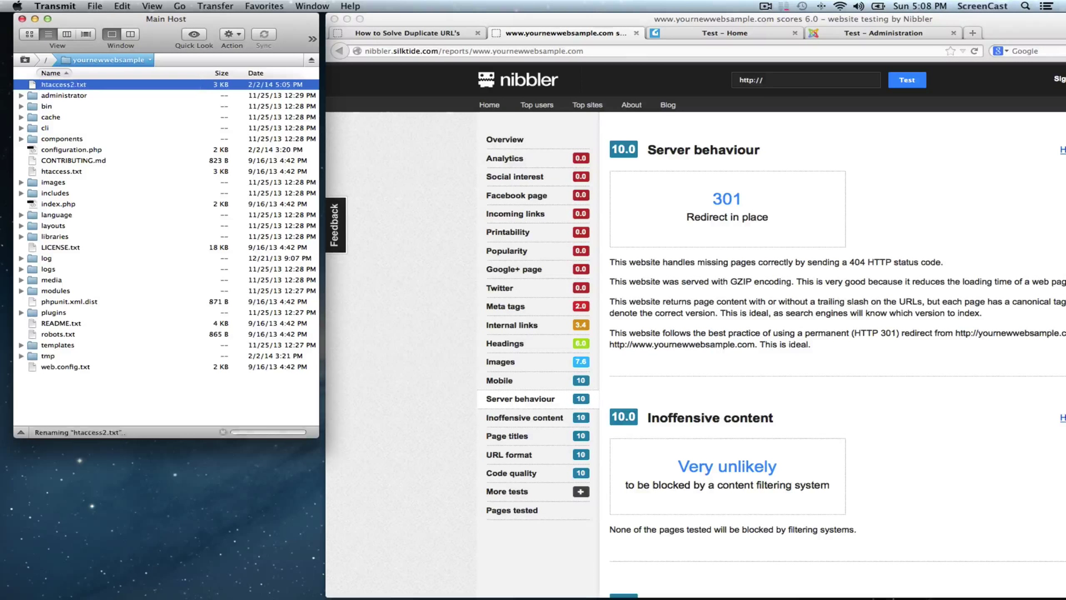
pyautogui.rightClick(70, 167)
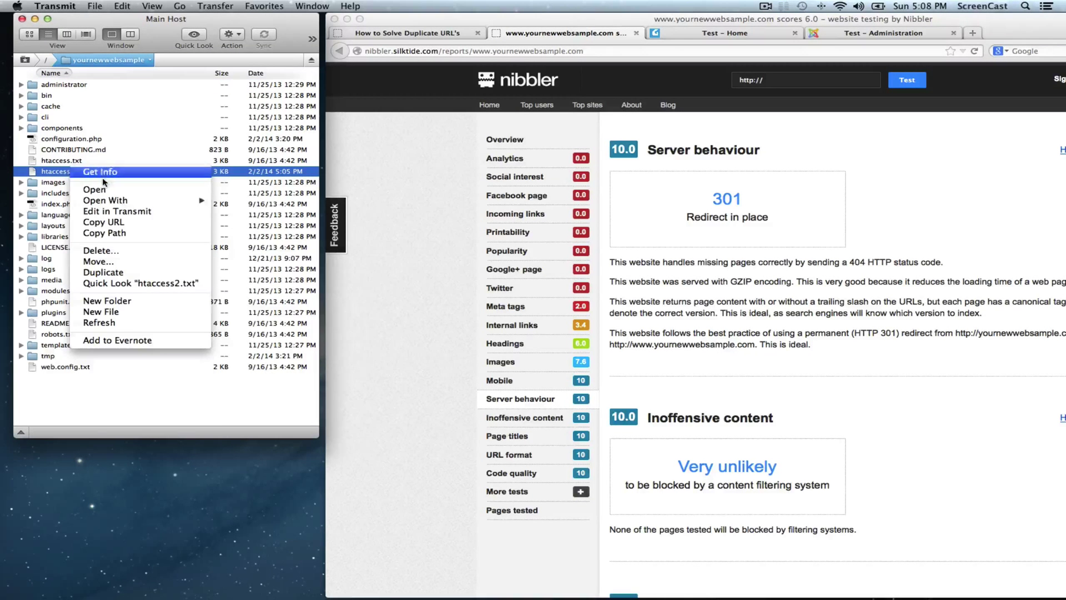
pyautogui.click(225, 201)
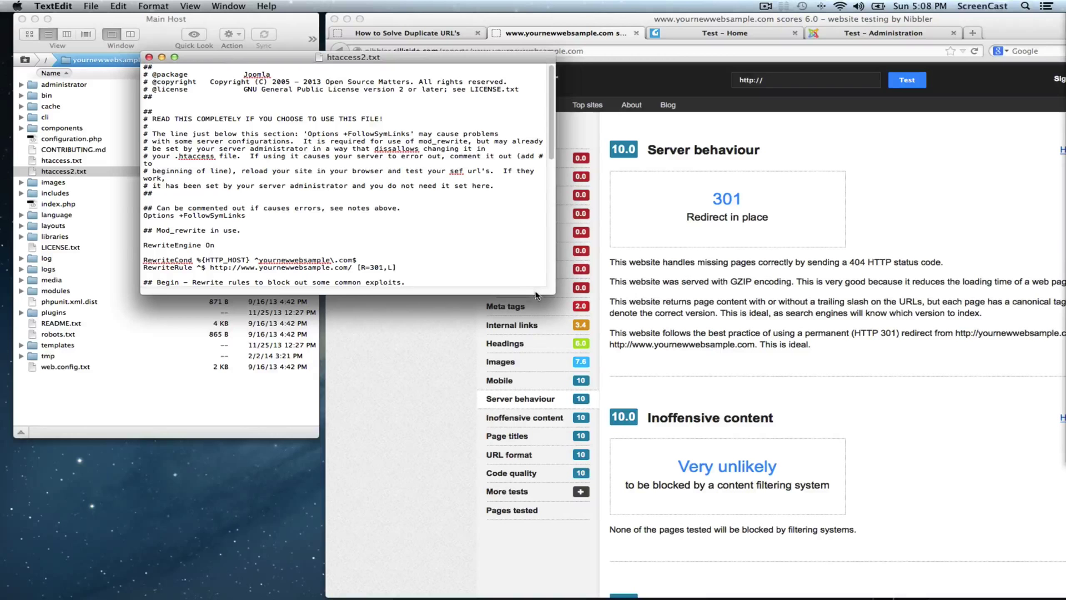
pyautogui.moveTo(549, 291); pyautogui.dragTo(544, 460)
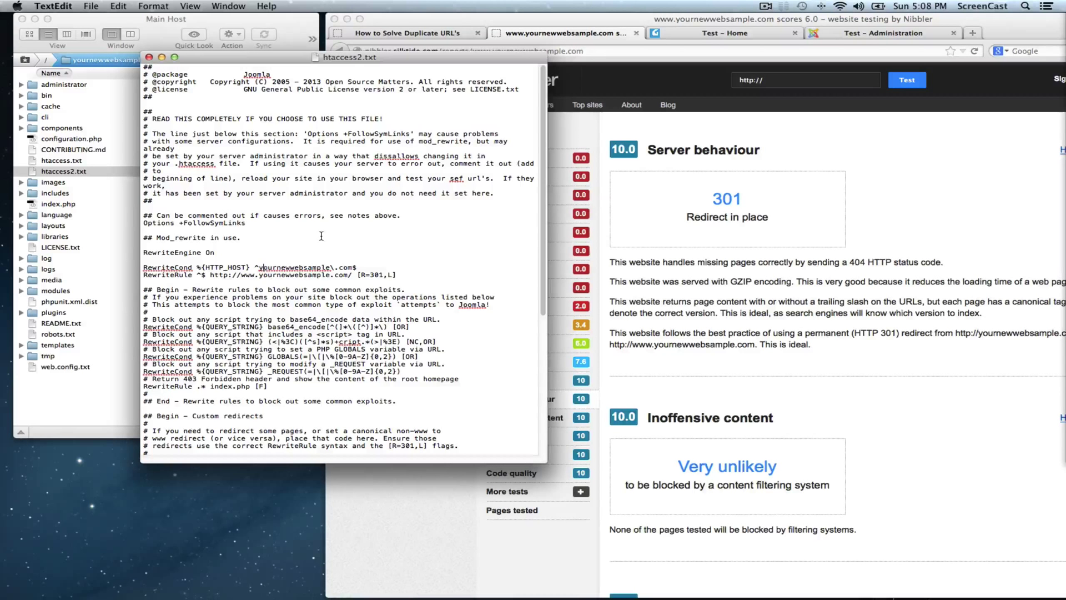
pyautogui.click(258, 267)
pyautogui.write('www.')
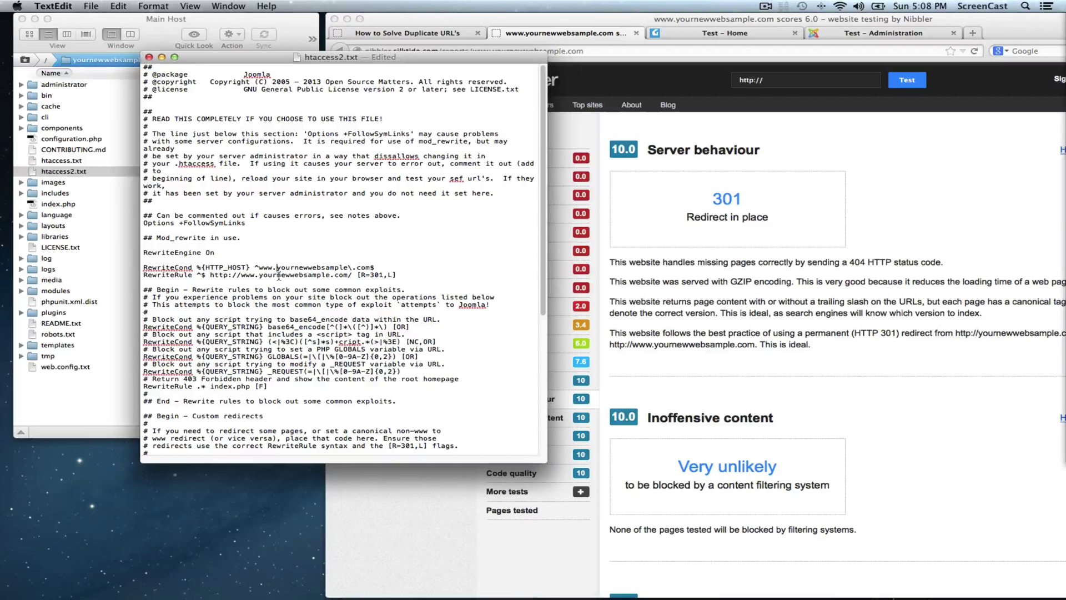
pyautogui.click(261, 275)
pyautogui.press('BackSpace')
pyautogui.press('BackSpace')
pyautogui.press('BackSpace')
pyautogui.press('BackSpace')
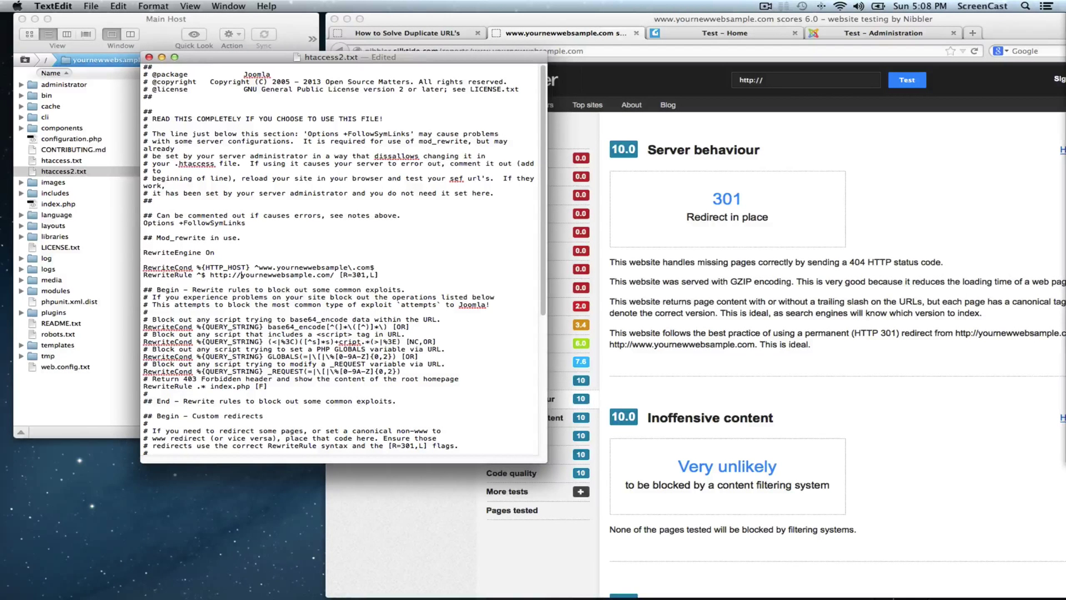
# Save htaccess2.txt and close the document.
pyautogui.click(91, 7)
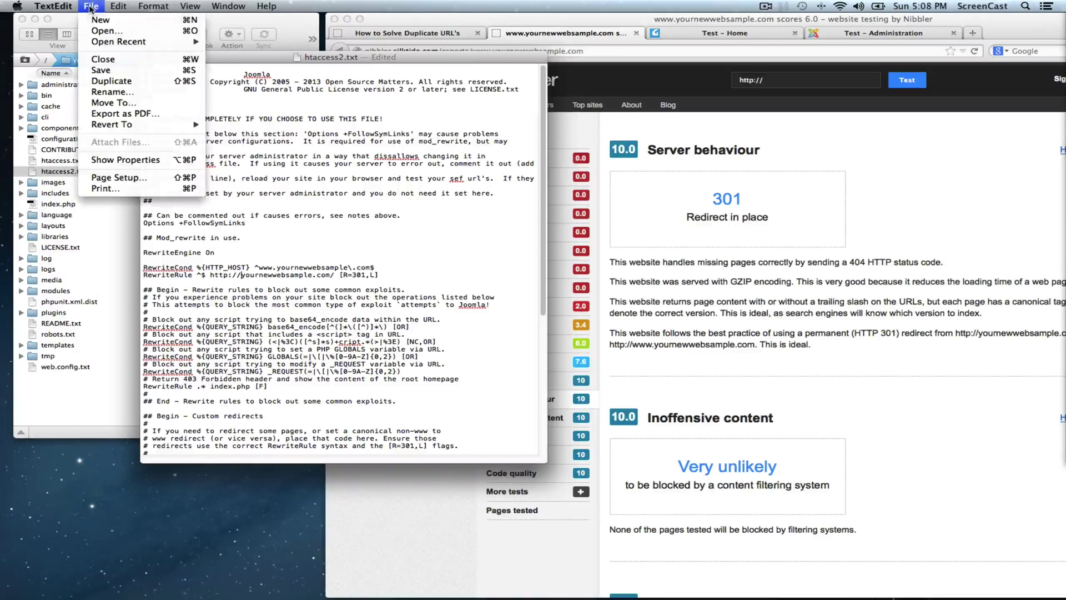
pyautogui.click(147, 70)
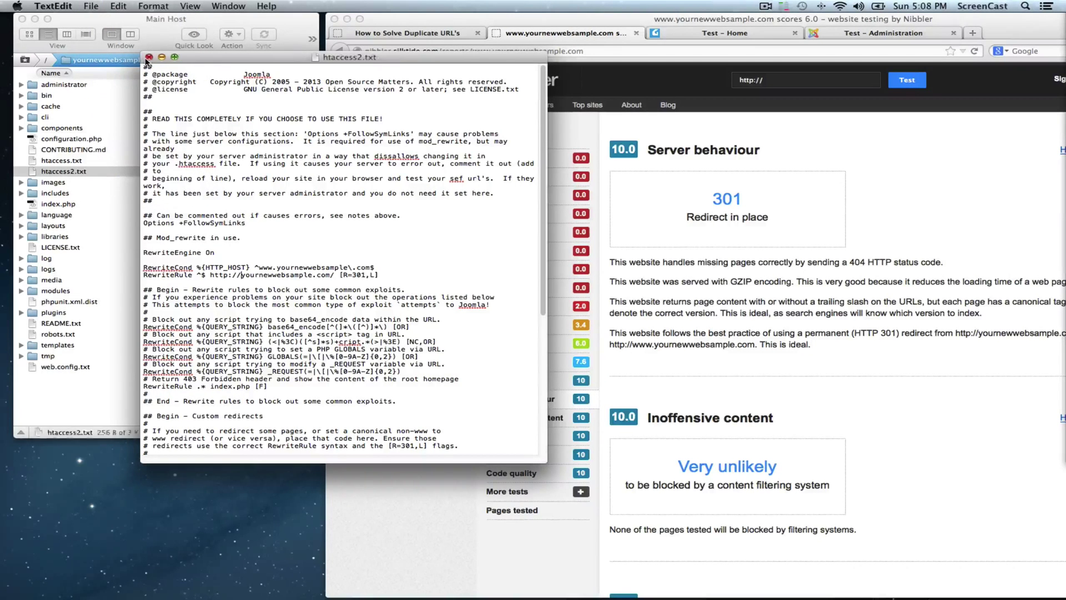
pyautogui.click(149, 57)
# Rename htaccess2.txt back to .htaccess to upload the edited rules.
pyautogui.click(85, 172)
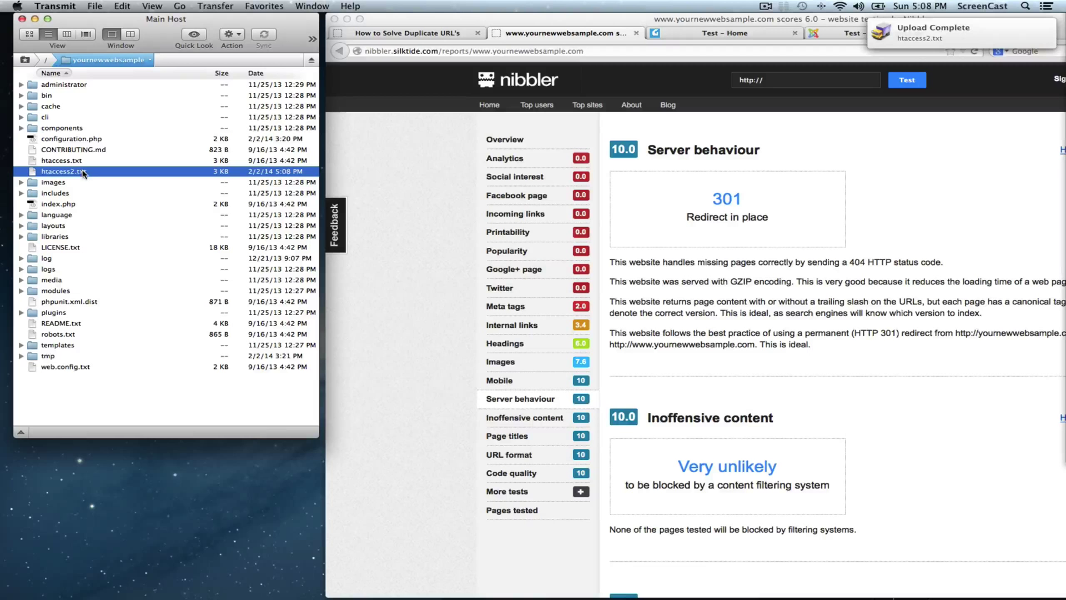
pyautogui.press('Return')
pyautogui.press('Right')
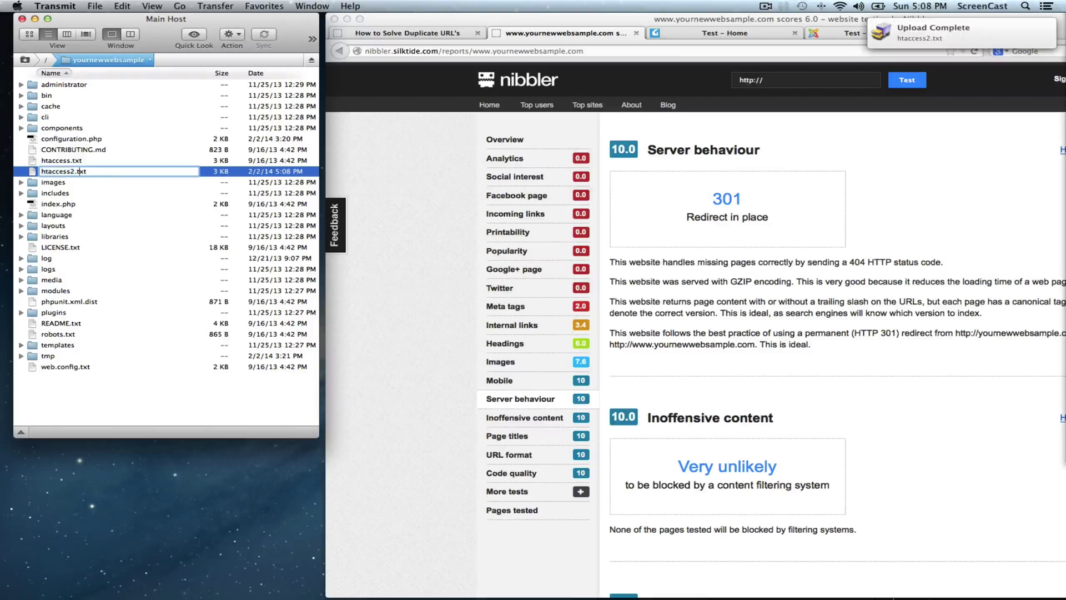
pyautogui.press('BackSpace')
pyautogui.press('BackSpace')
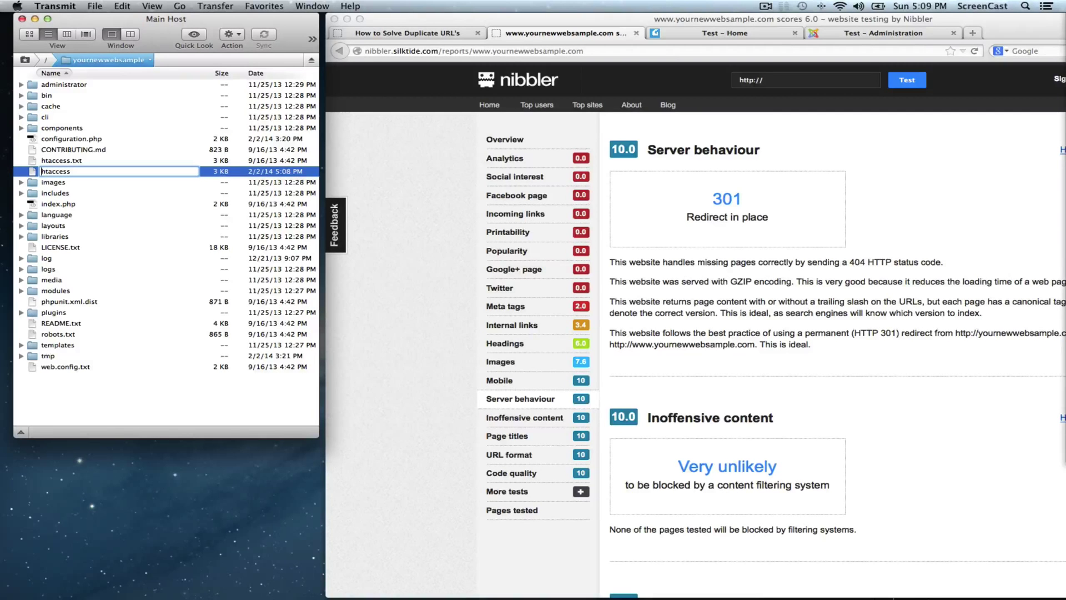
pyautogui.write('.')
pyautogui.press('Return')
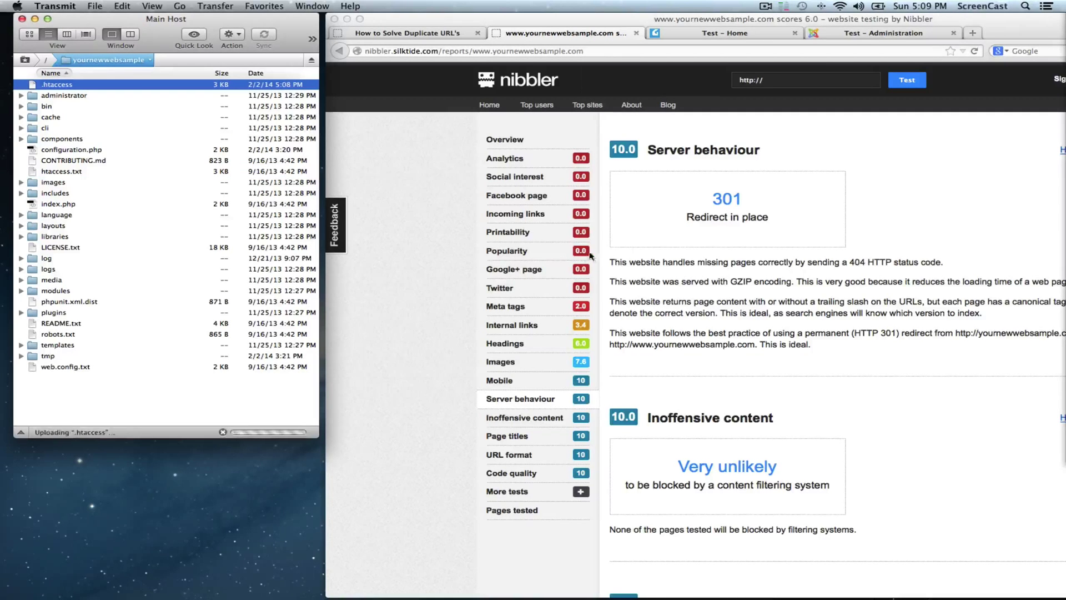
# Return to the Nibbler report overview and rerun the site test.
pyautogui.click(509, 141)
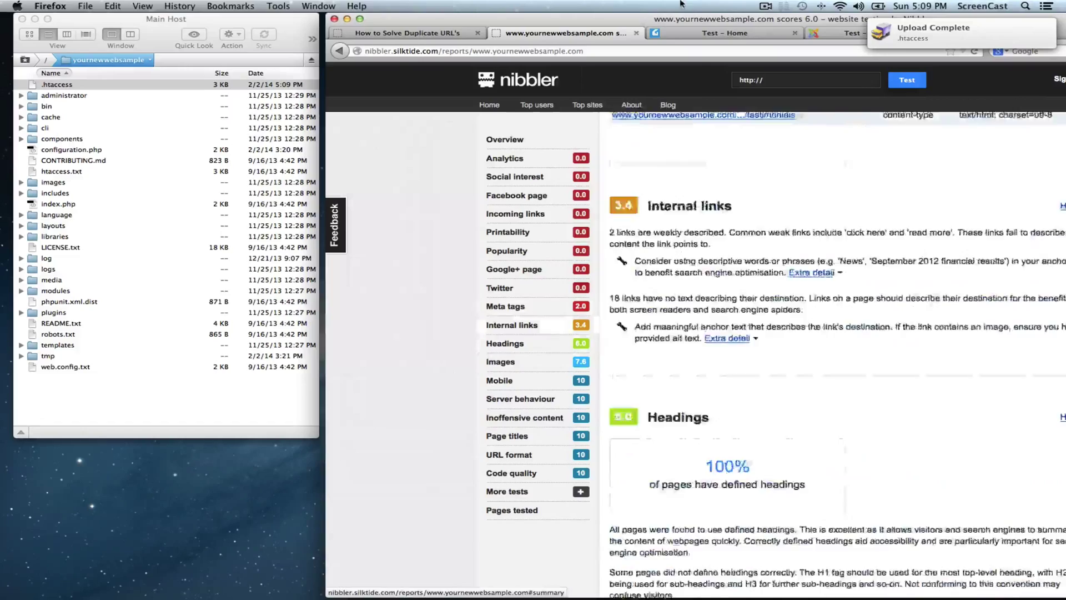
pyautogui.moveTo(573, 19); pyautogui.dragTo(353, 19)
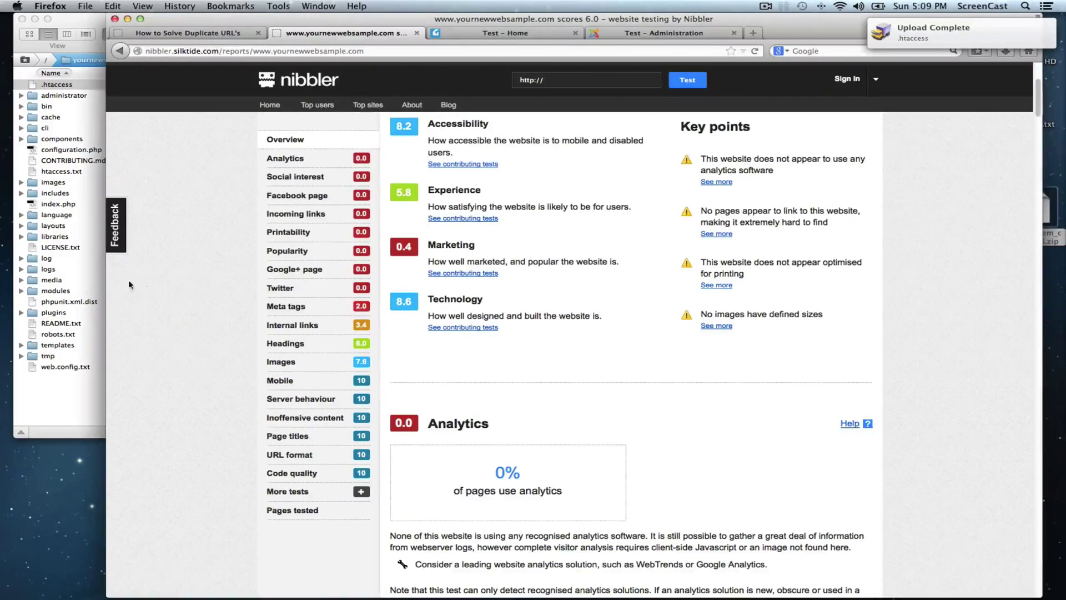
pyautogui.scroll(5, 191, 269)
pyautogui.scroll(4, 194, 239)
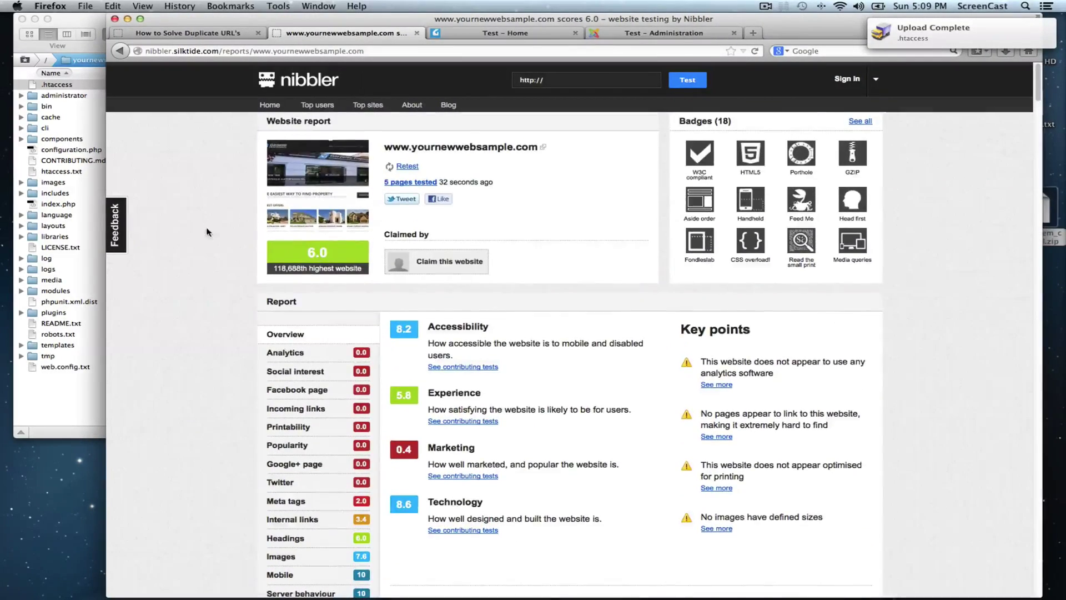
pyautogui.click(406, 173)
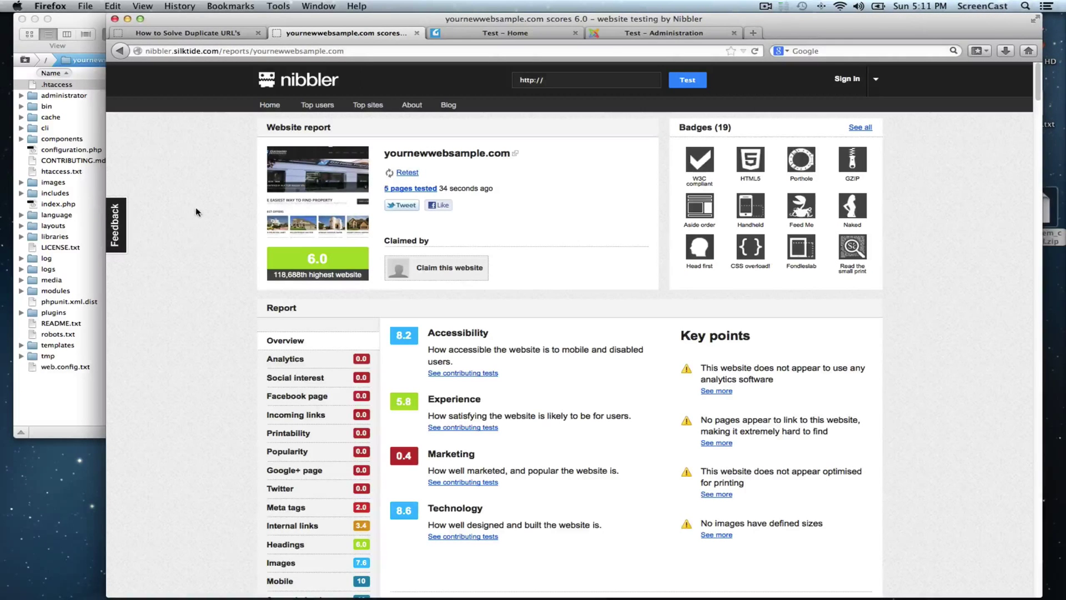
# Confirm Server behaviour scores 10.0 with the 301 redirect from www to yournewwebsample.com.
pyautogui.scroll(-1, 198, 211)
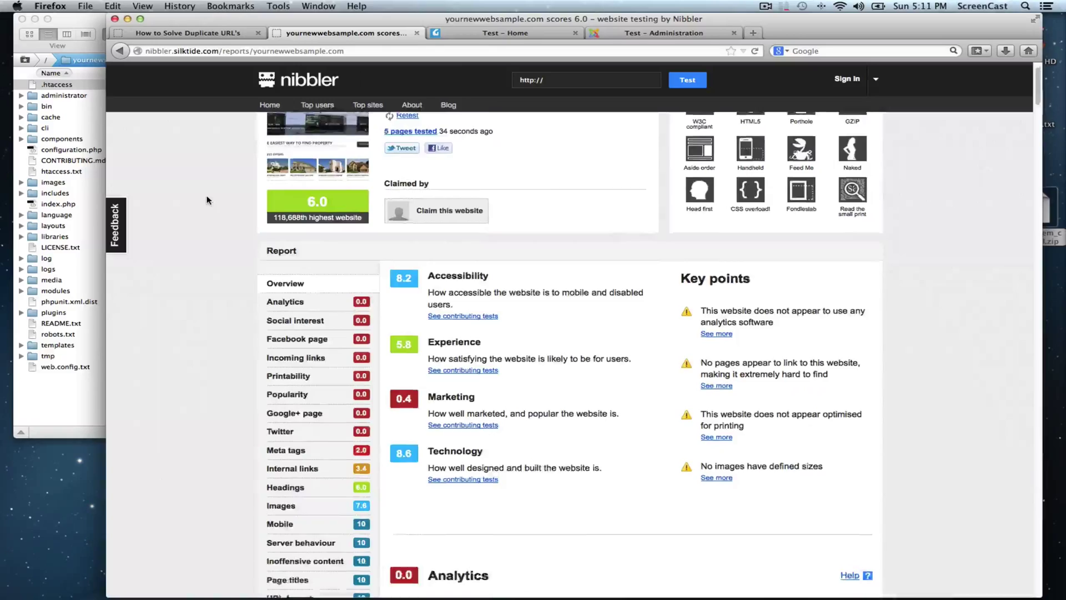
pyautogui.scroll(-3, 208, 197)
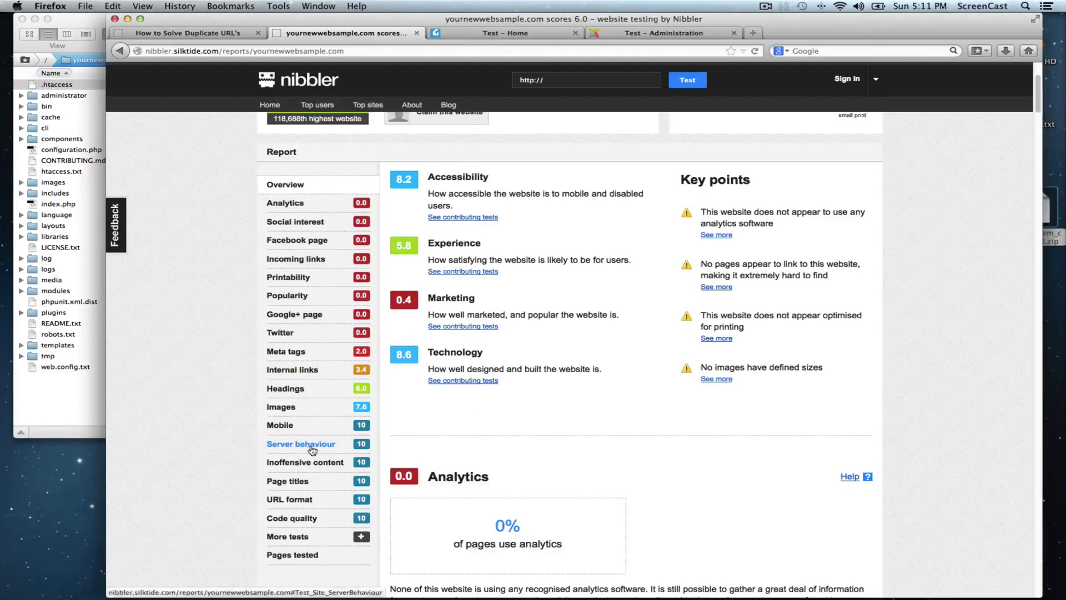
pyautogui.click(311, 446)
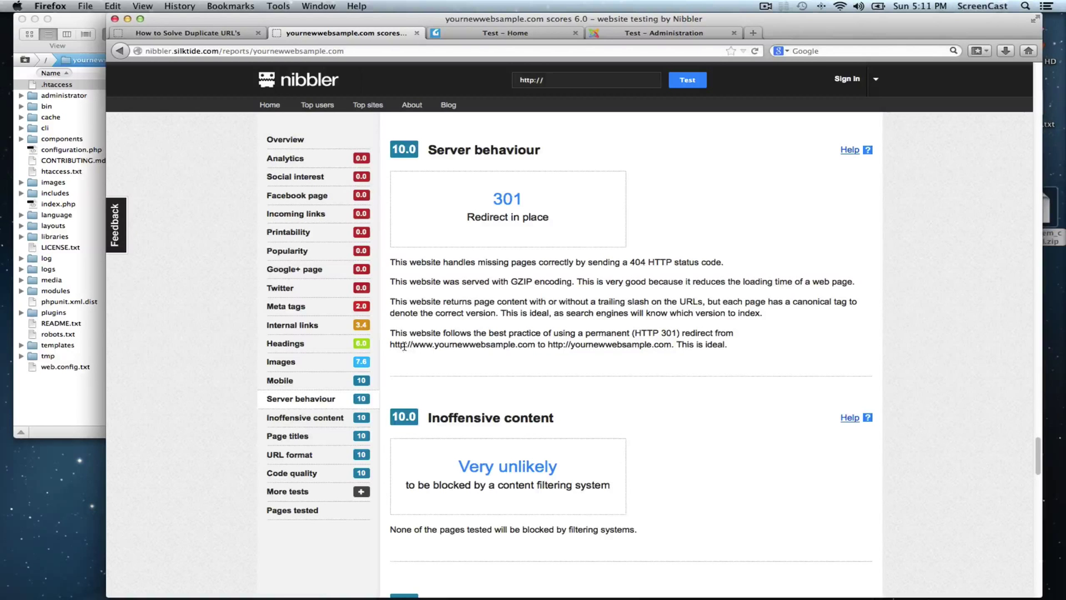
pyautogui.moveTo(404, 347); pyautogui.dragTo(444, 345)
pyautogui.moveTo(548, 345); pyautogui.dragTo(595, 343)
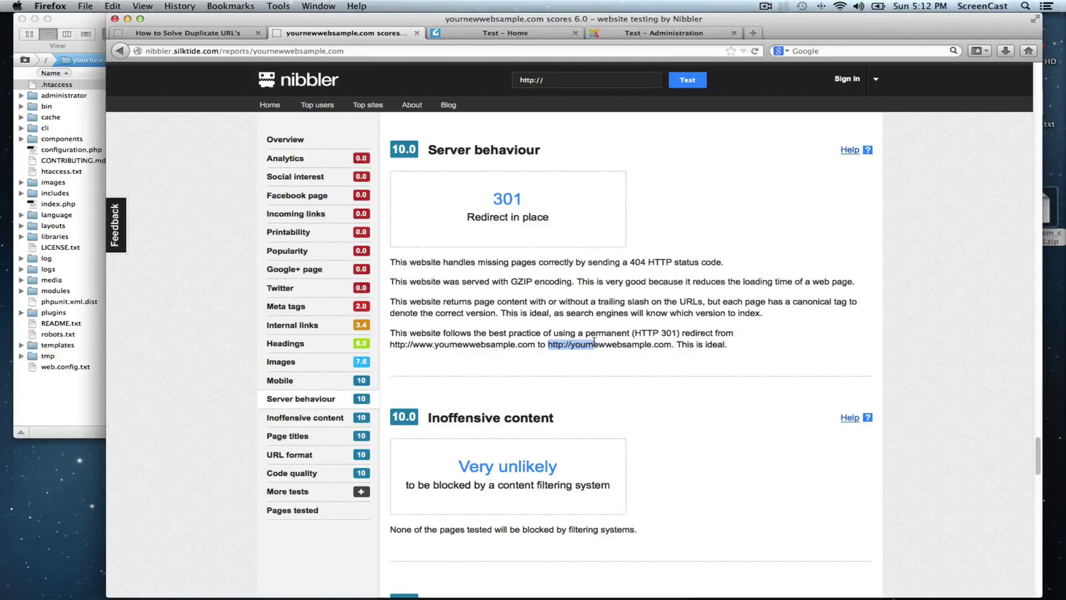
pyautogui.click(605, 321)
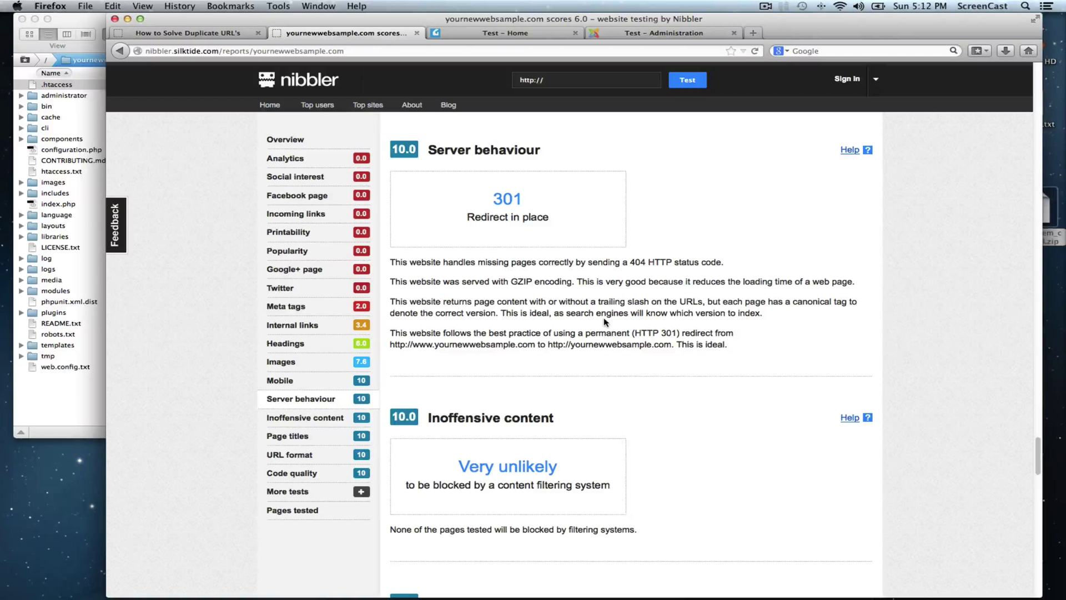